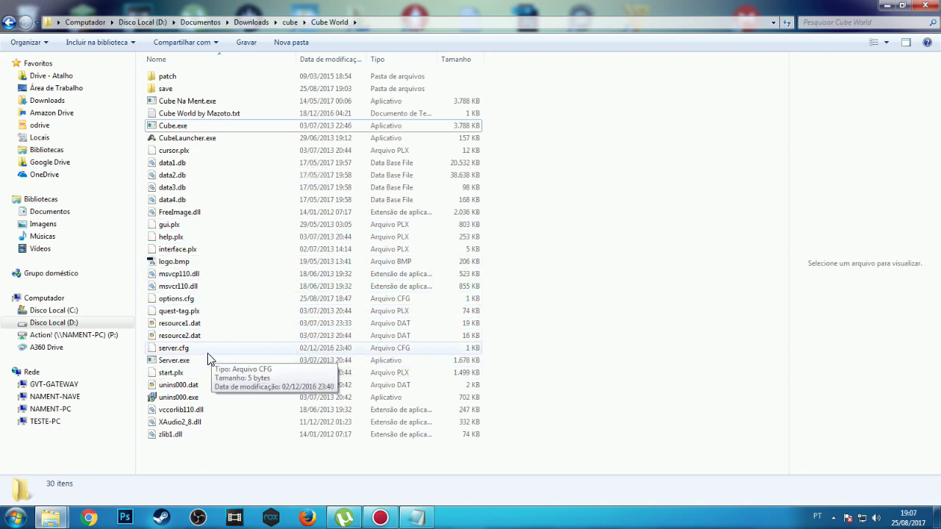
Start the Cube World server by running Server.exe and reposition its console window
double_click(168, 362)
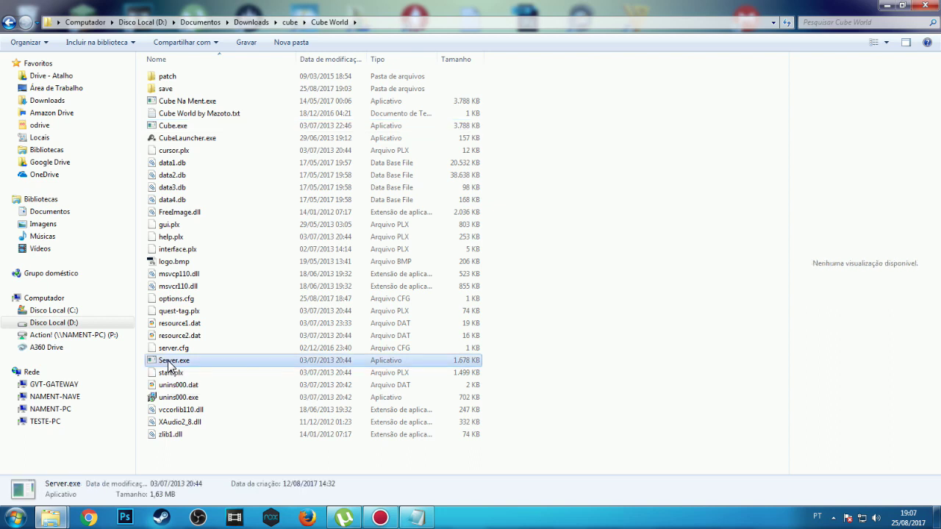
left_click_drag(221, 90, 221, 122)
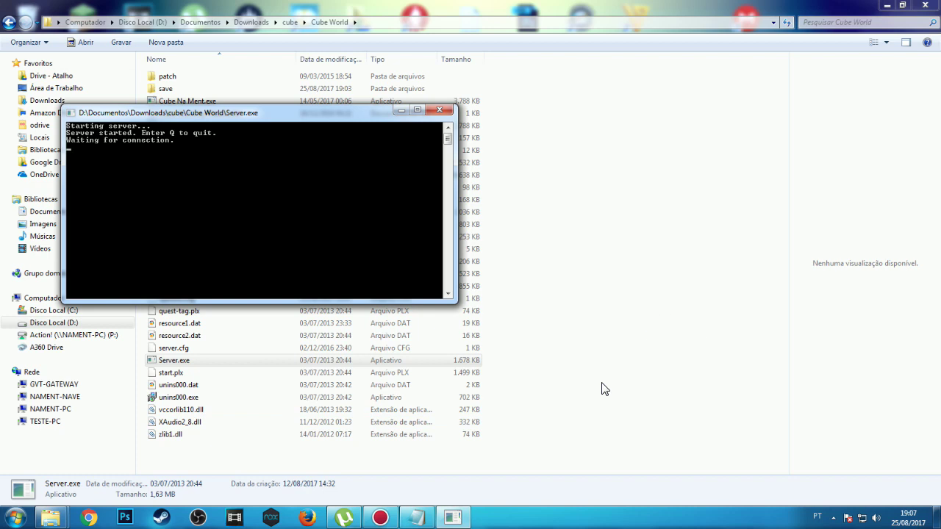
Look up the IPv4 address in the local connection's details in the Network and Sharing Center, closing its windows when done
mouse_move(863, 520)
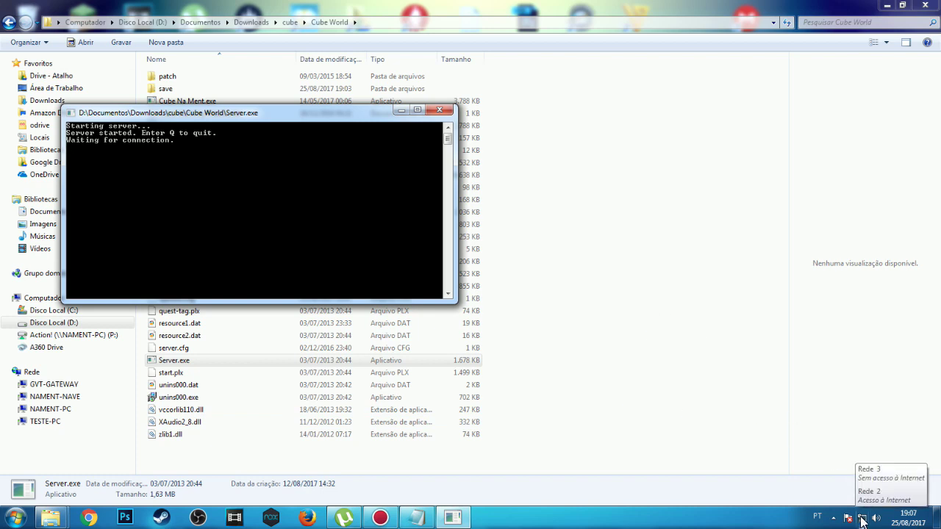
right_click(862, 521)
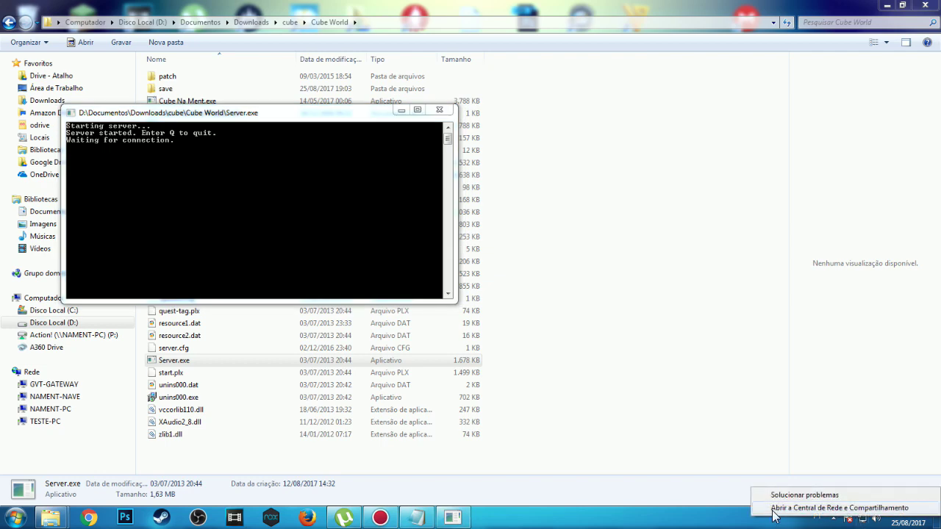
left_click(815, 509)
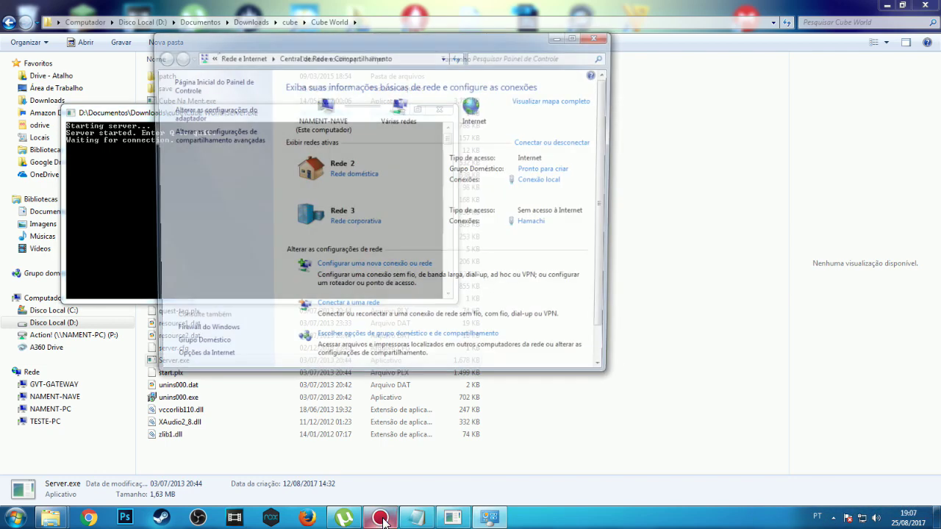
left_click(532, 180)
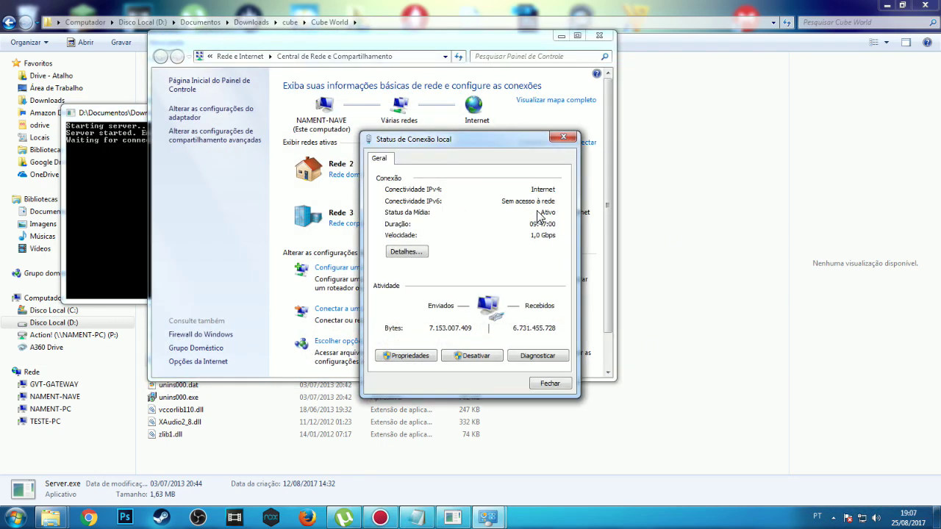
left_click(408, 251)
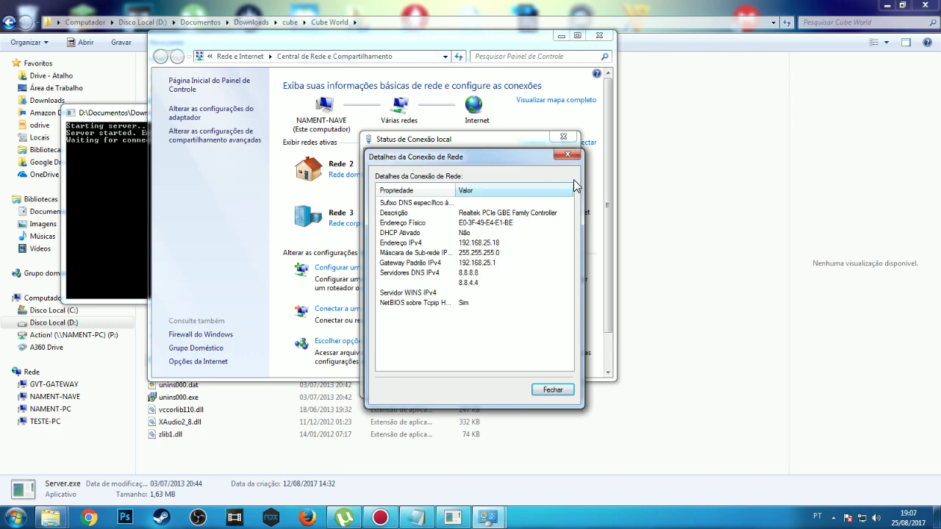
left_click(564, 391)
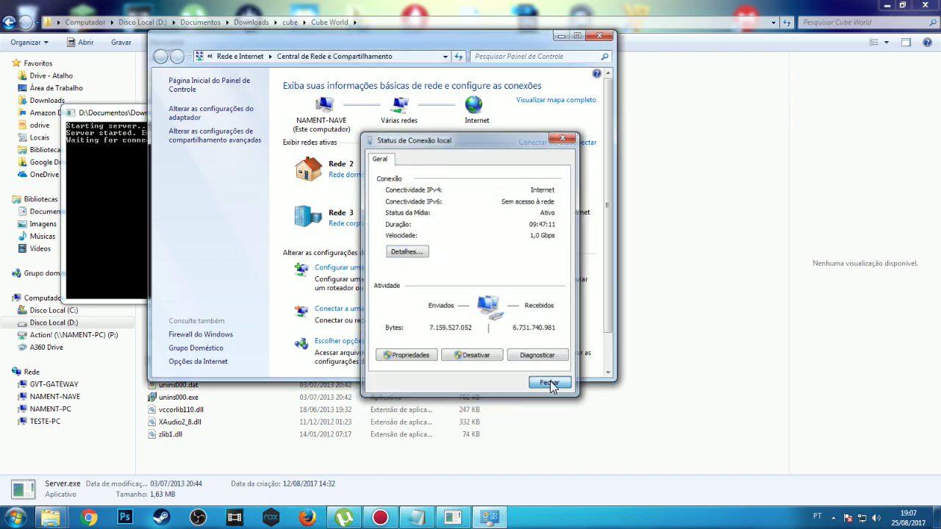
left_click(550, 383)
left_click(599, 35)
Move the server console aside, launch Cube.exe and start a game with the existing human warrior character
left_click_drag(258, 121, 542, 125)
double_click(183, 126)
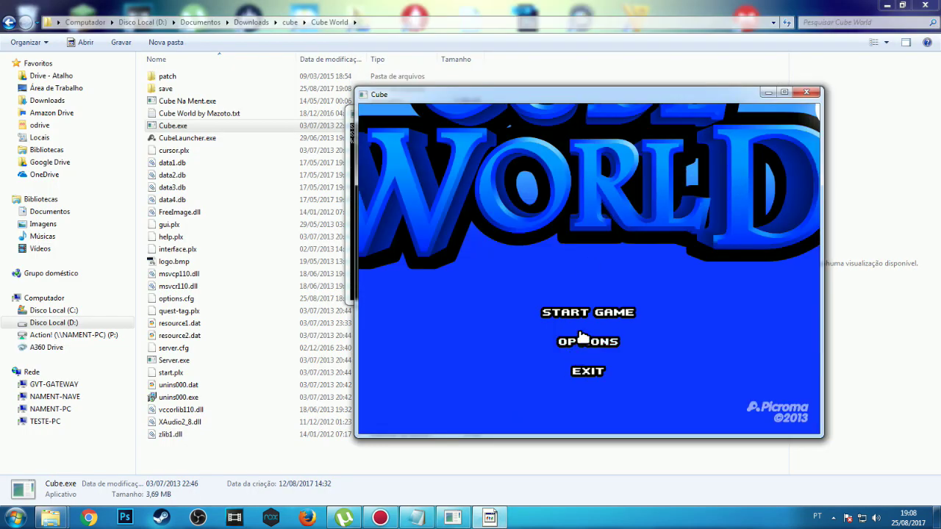
left_click(586, 316)
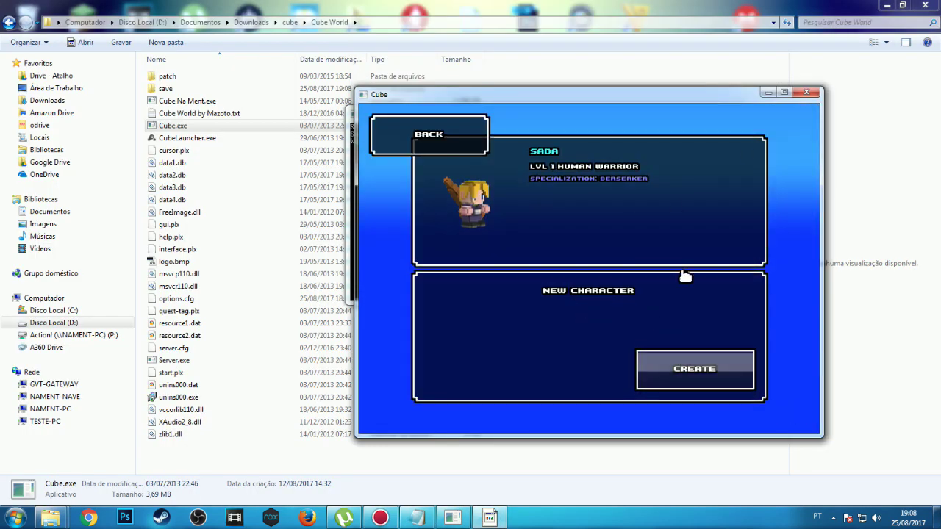
left_click(677, 249)
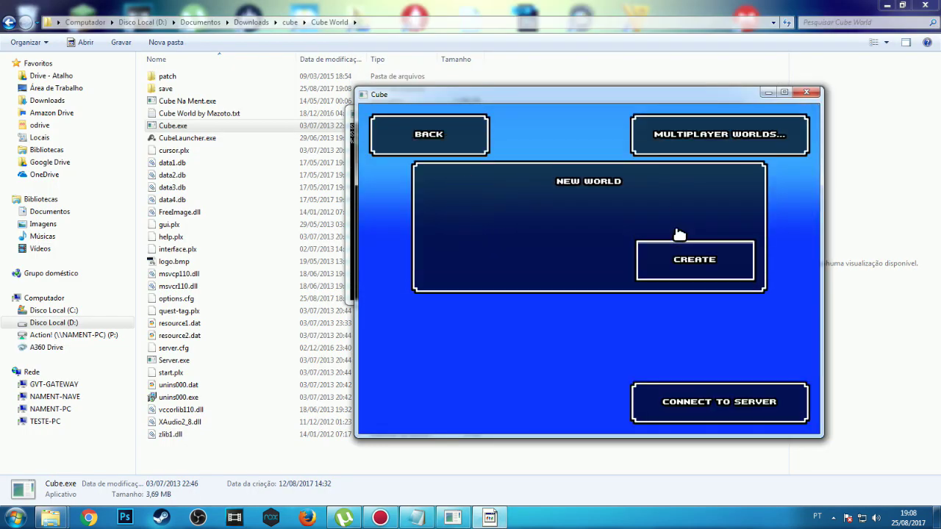
Connect the game to the server at address 192.168.25.18
left_click(719, 416)
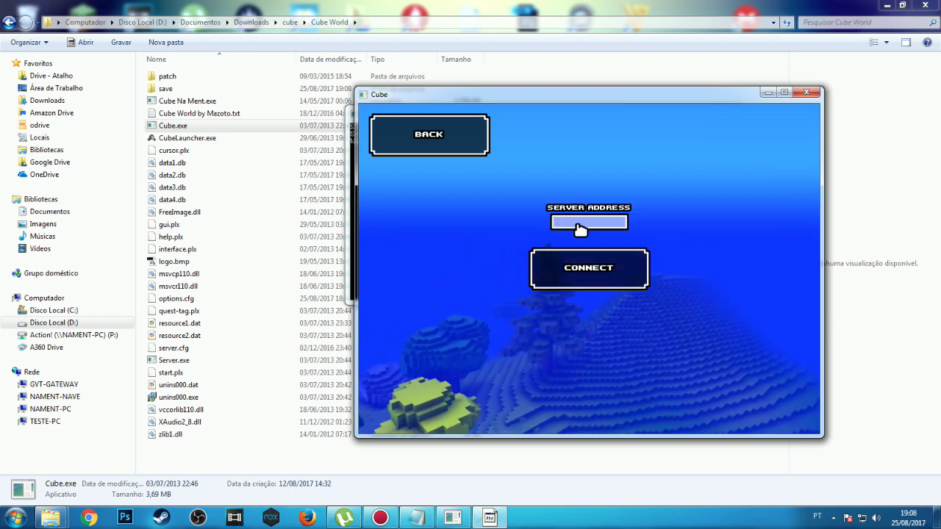
type("19")
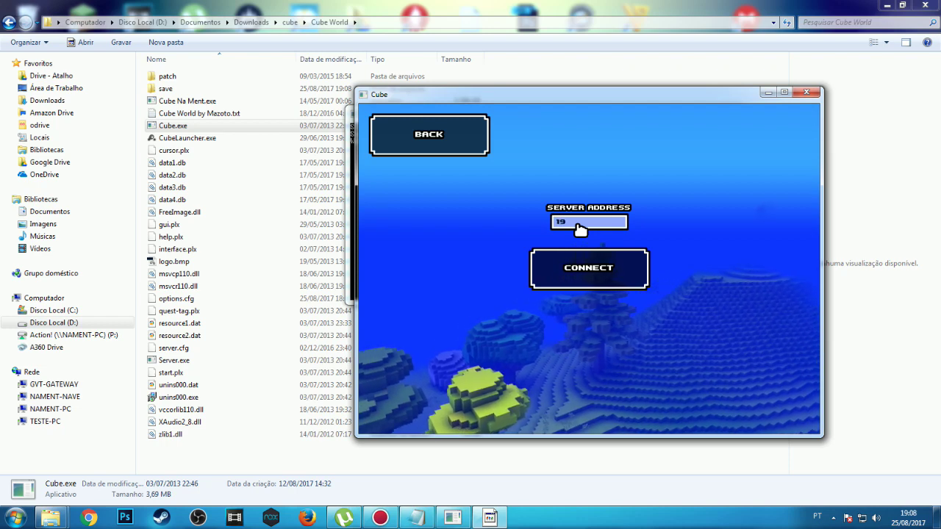
type("2.168.25.18")
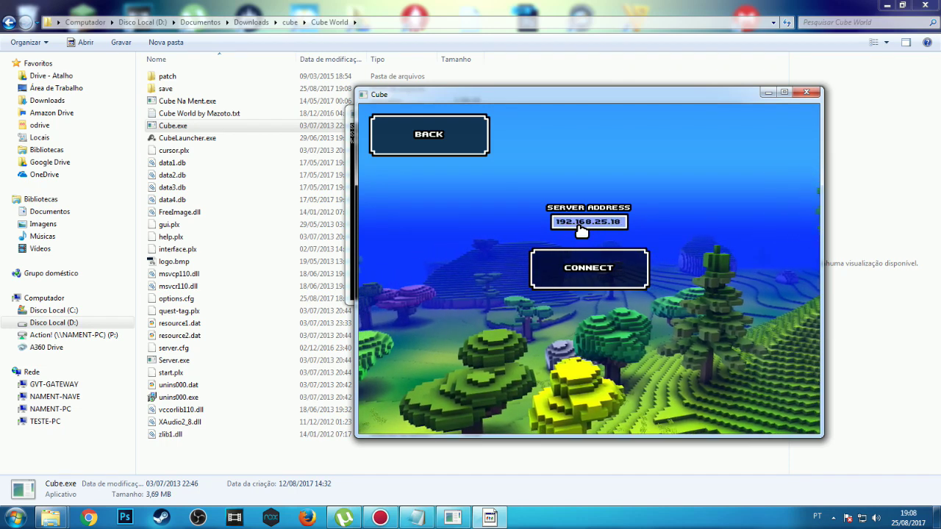
left_click(612, 270)
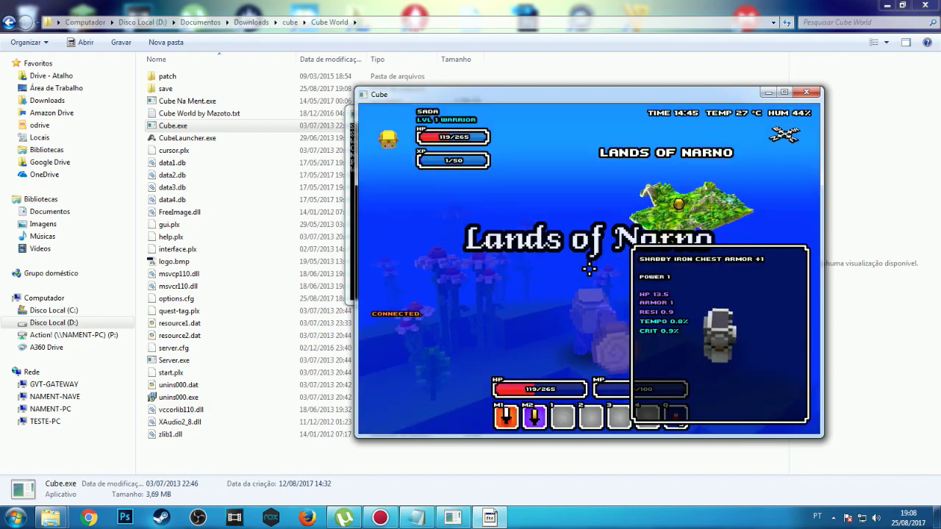
Switch to the server console, move it clear of the game window and stop the server with the q command
key("alt+Tab")
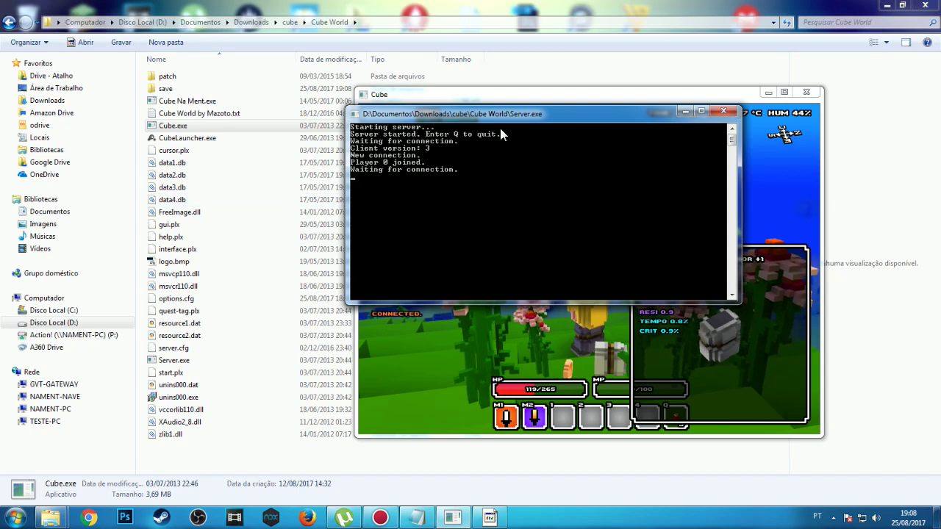
left_click_drag(499, 115, 213, 146)
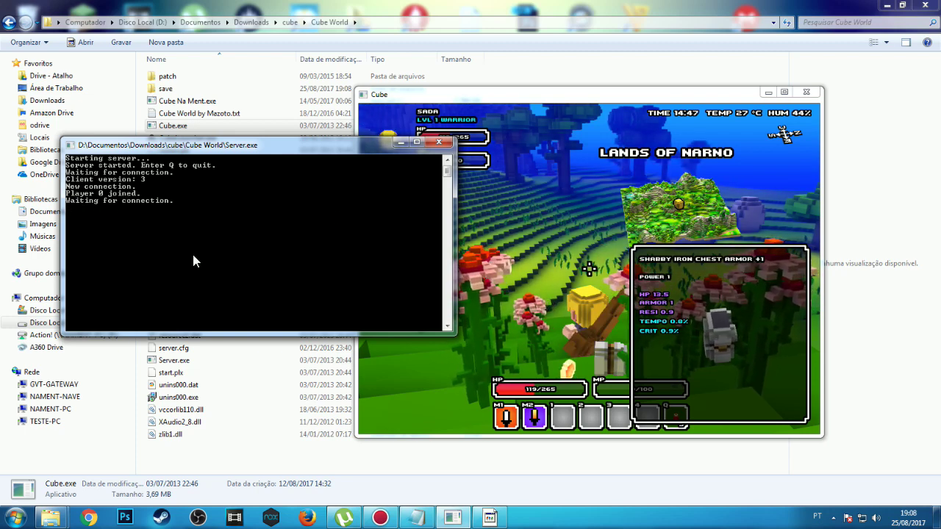
type("q")
key("Return")
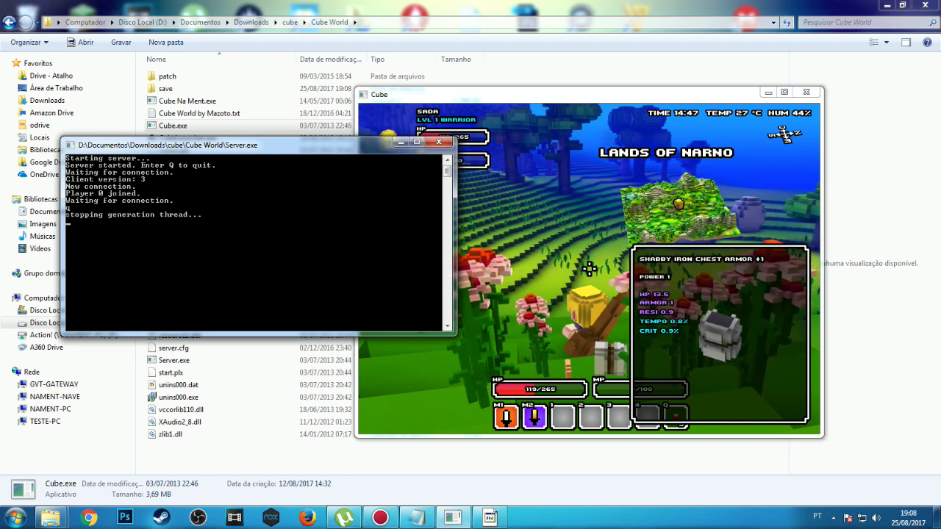
Return to the game, move the character backwards briefly, and close both the game and the server console
left_click(589, 269)
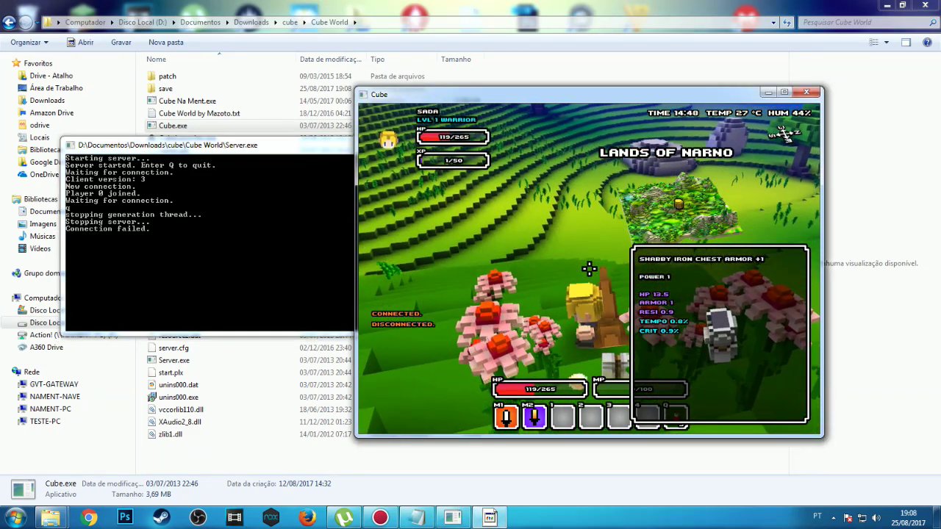
key("s")
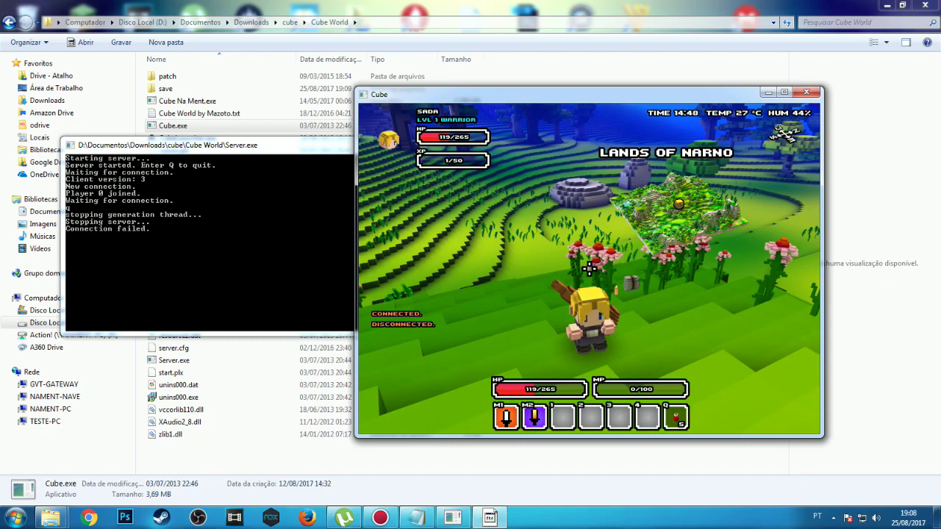
key("alt+F4")
left_click(435, 144)
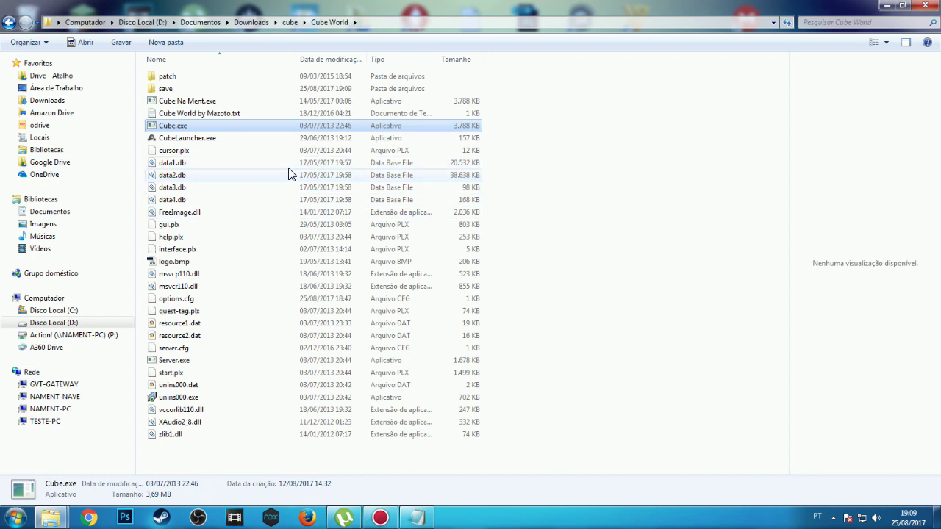
Search for "hama" to launch LogMeIn Hamachi and move its window over the file list
key("super")
type("hama")
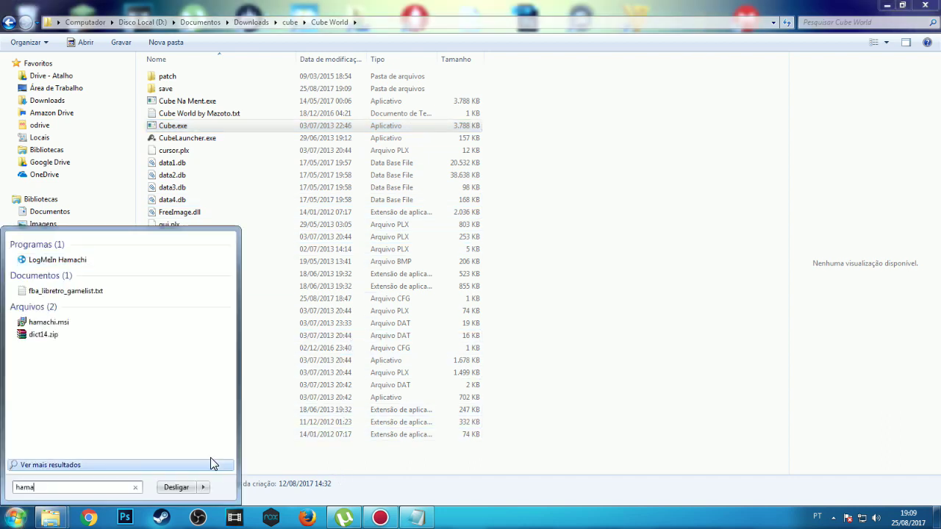
left_click(50, 257)
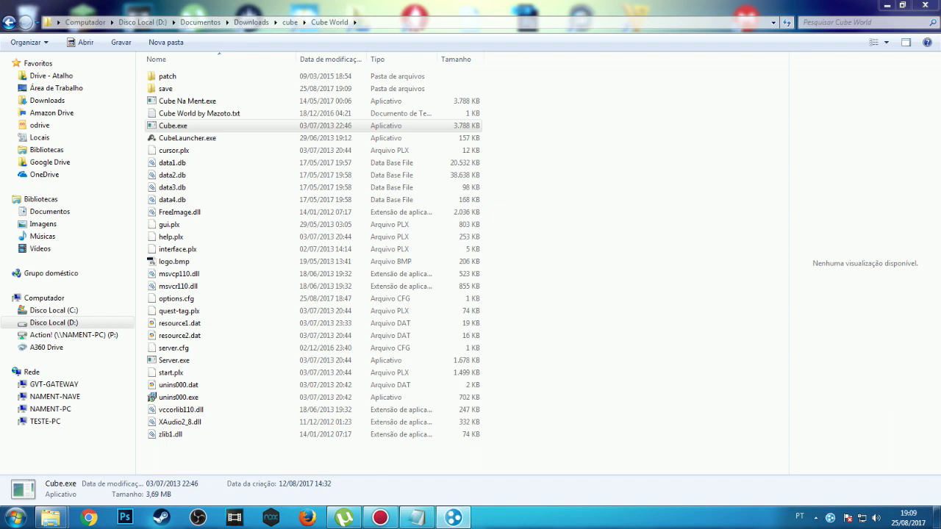
left_click_drag(855, 230, 437, 178)
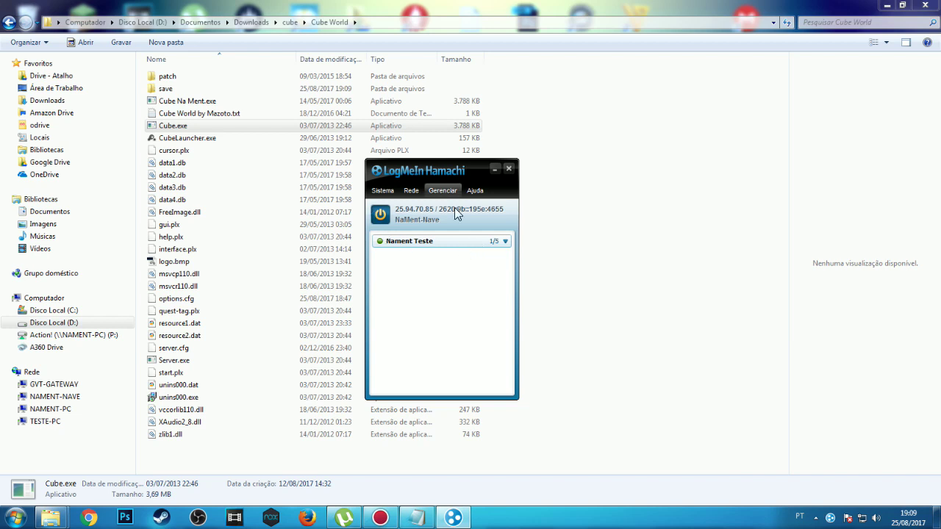
Delete the existing Nament Teste network from Hamachi and confirm the deletion
right_click(425, 249)
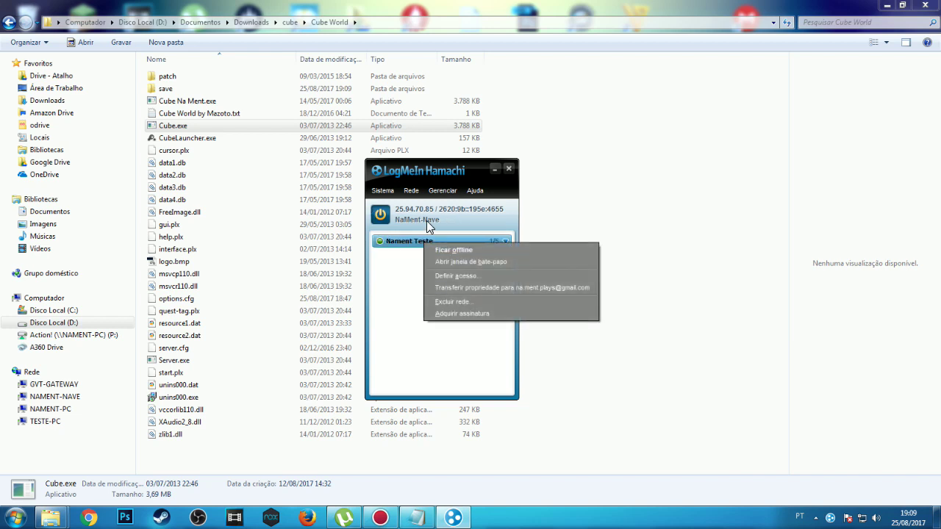
left_click(445, 303)
left_click(444, 274)
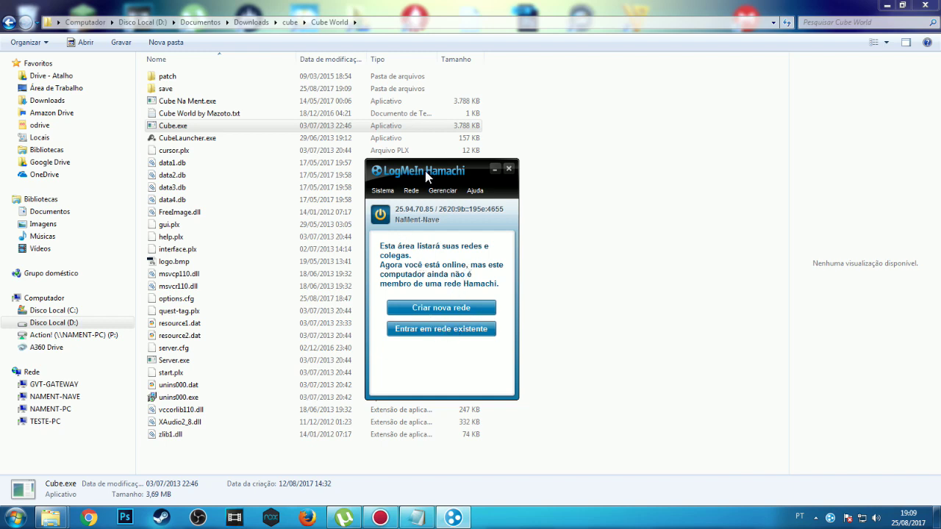
Create a new Hamachi network with the ID Rede Nament, entering and confirming a network password
left_click_drag(426, 176, 461, 172)
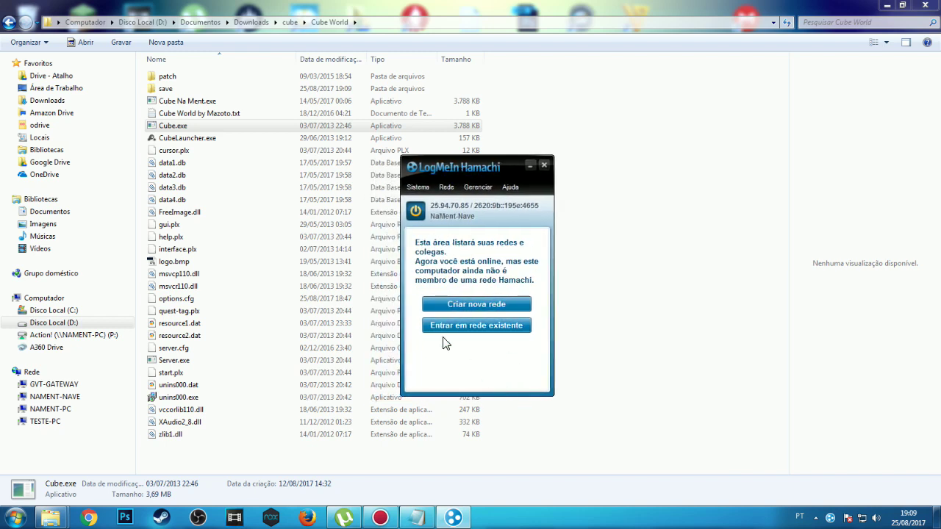
left_click(478, 304)
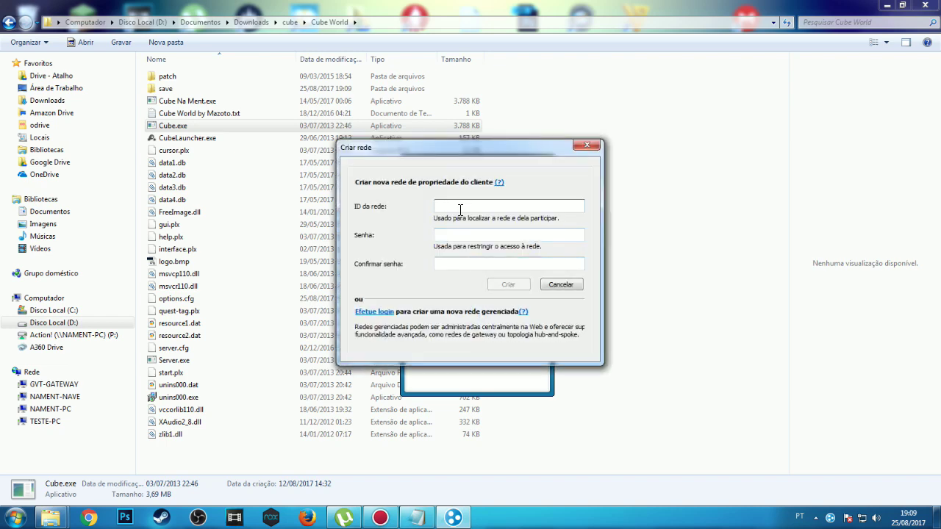
type("Rede Nament")
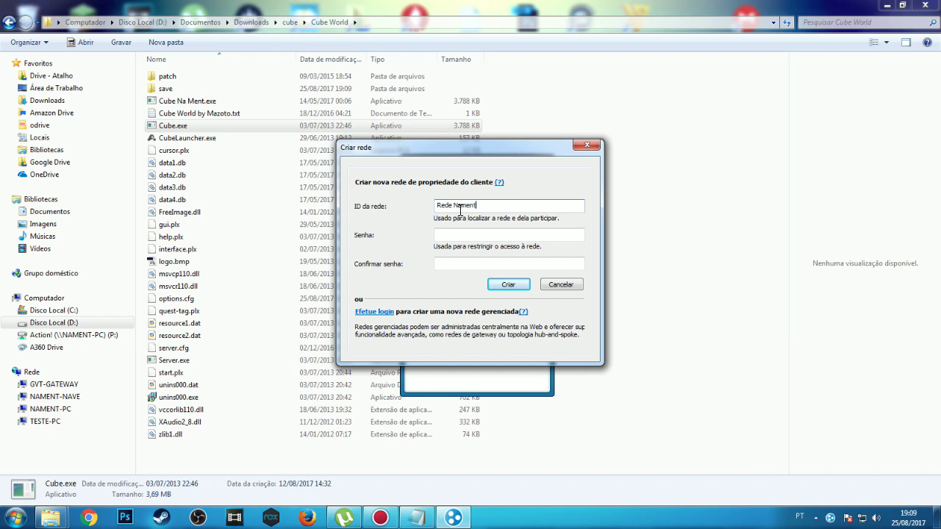
left_click(480, 235)
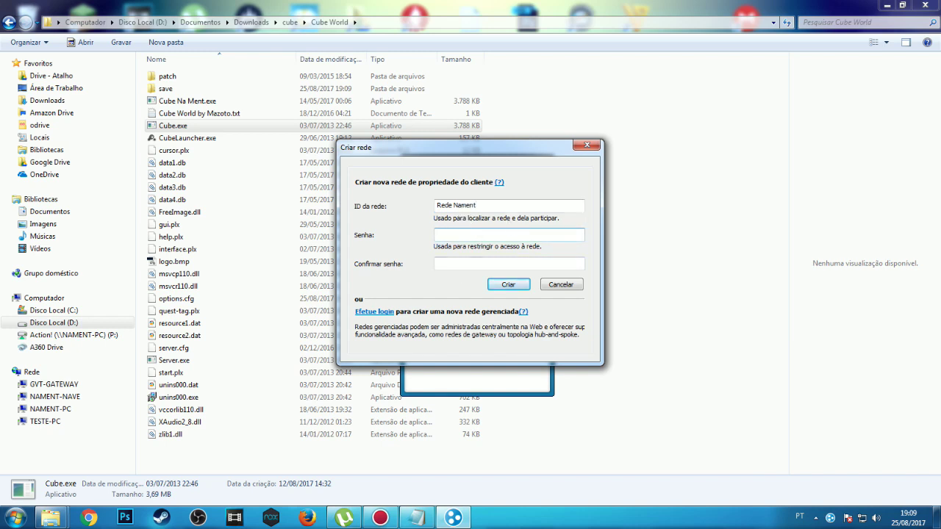
left_click(464, 262)
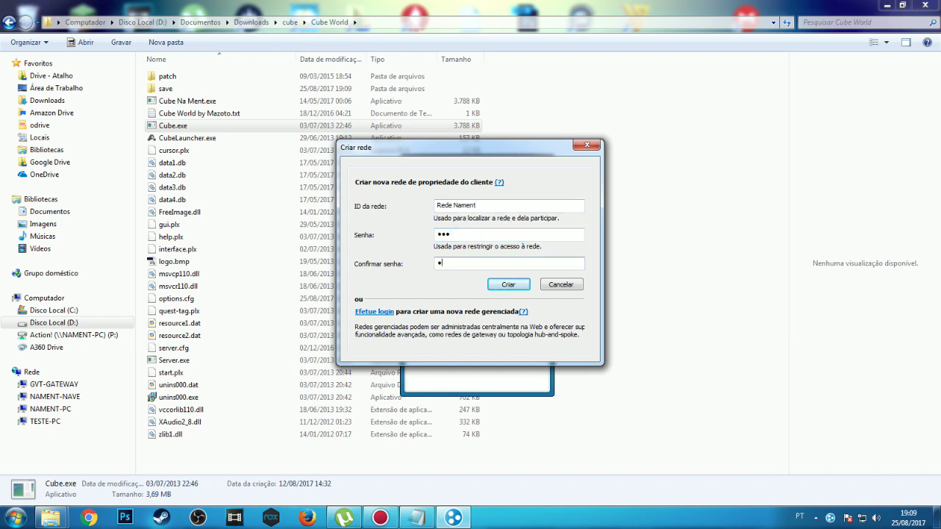
left_click(516, 292)
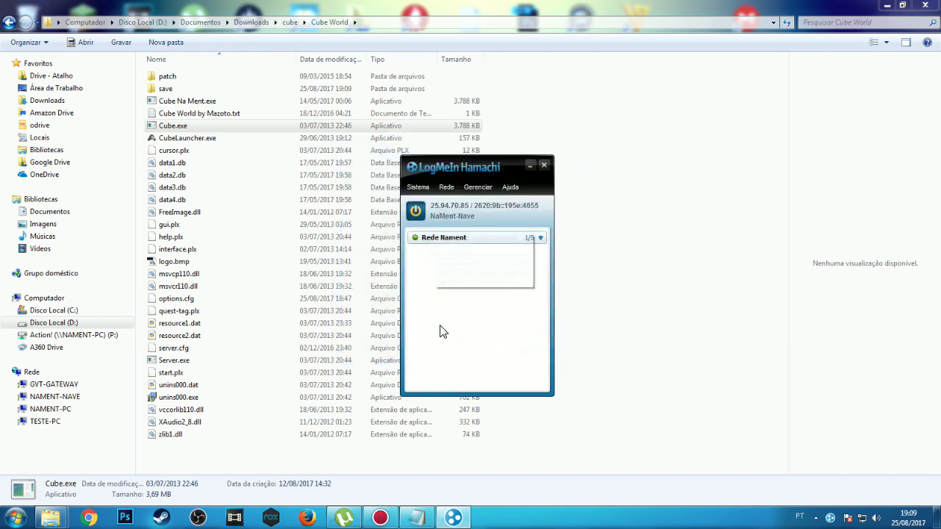
Enter Rede Nament as the ID in the form for joining an existing network, and cancel without joining
left_click(474, 187)
mouse_move(440, 184)
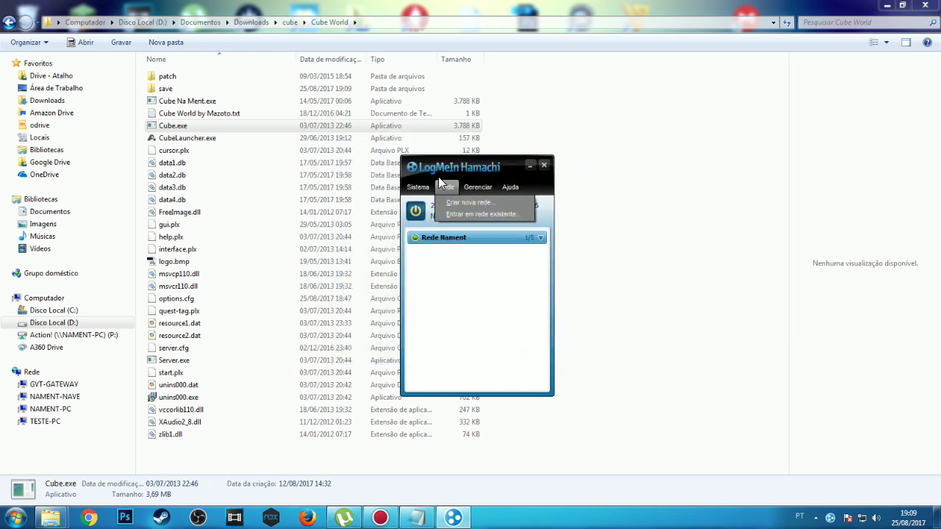
left_click(459, 214)
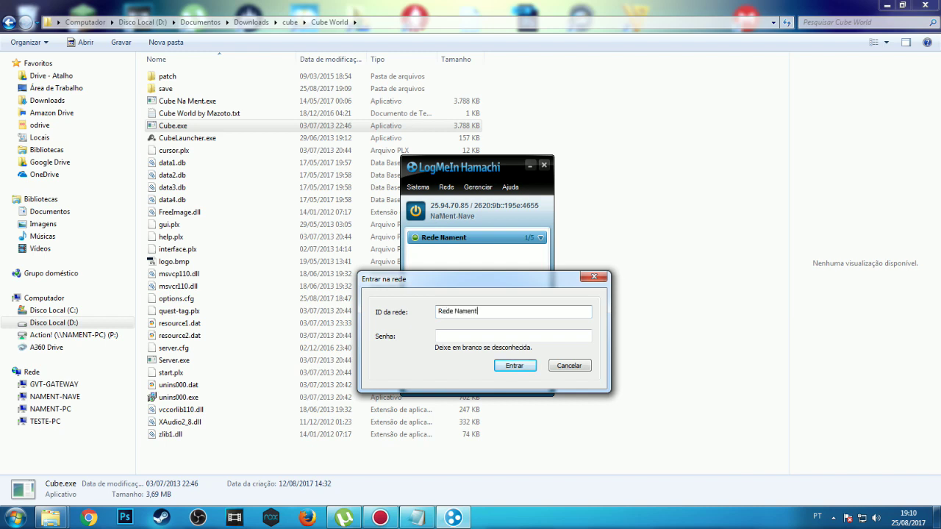
left_click(503, 338)
left_click(574, 366)
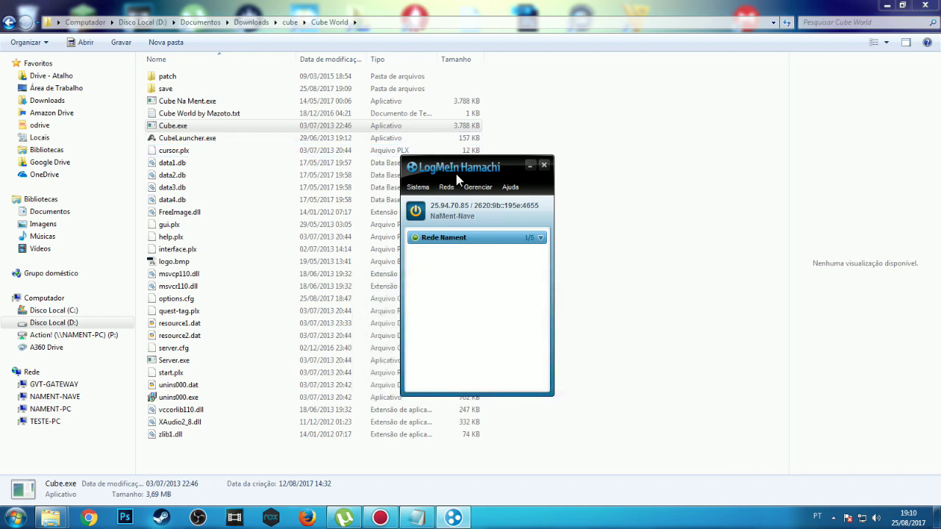
Close the Hamachi window, then start Server.exe from the Cube World folder and move its console clear of Cube.exe
left_click_drag(456, 173, 578, 135)
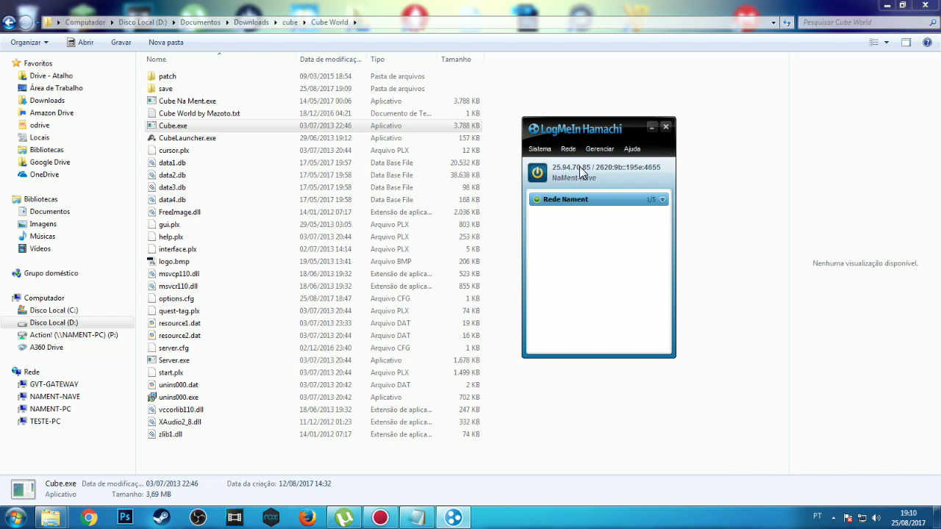
left_click(665, 126)
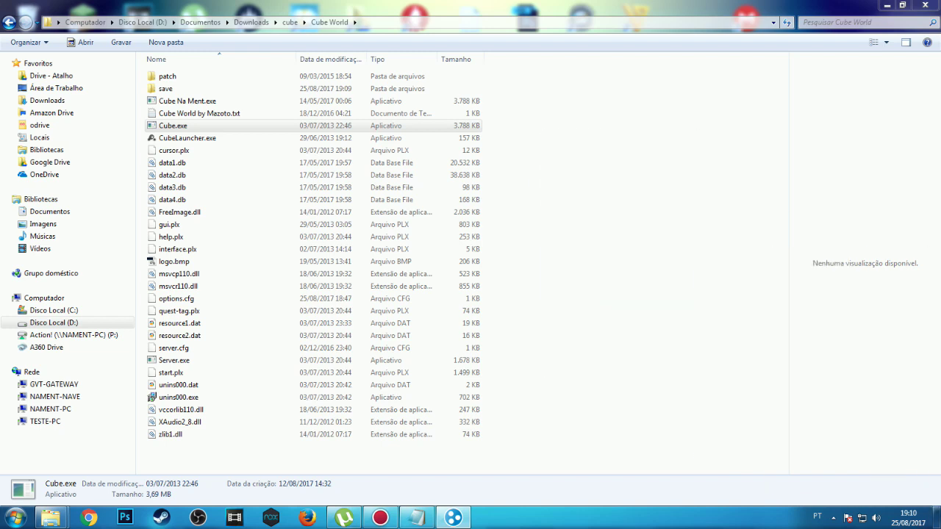
left_click(161, 361)
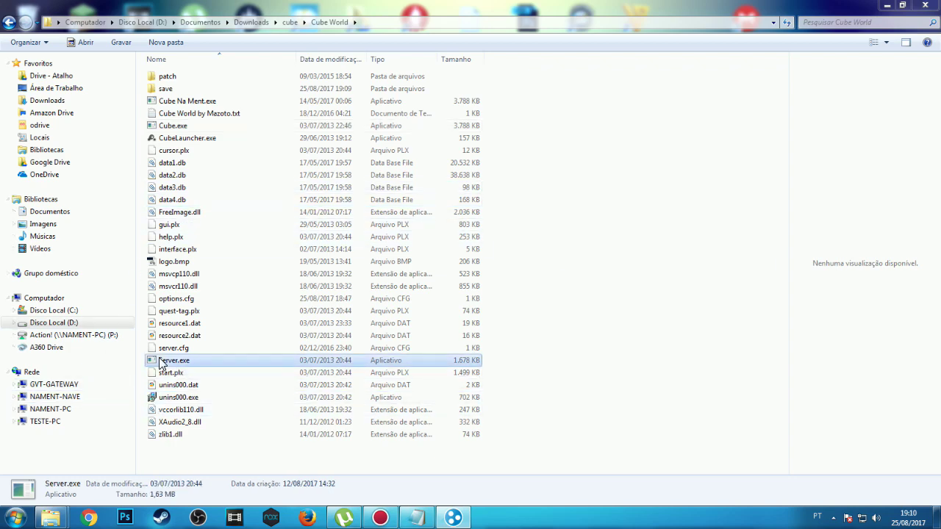
double_click(162, 361)
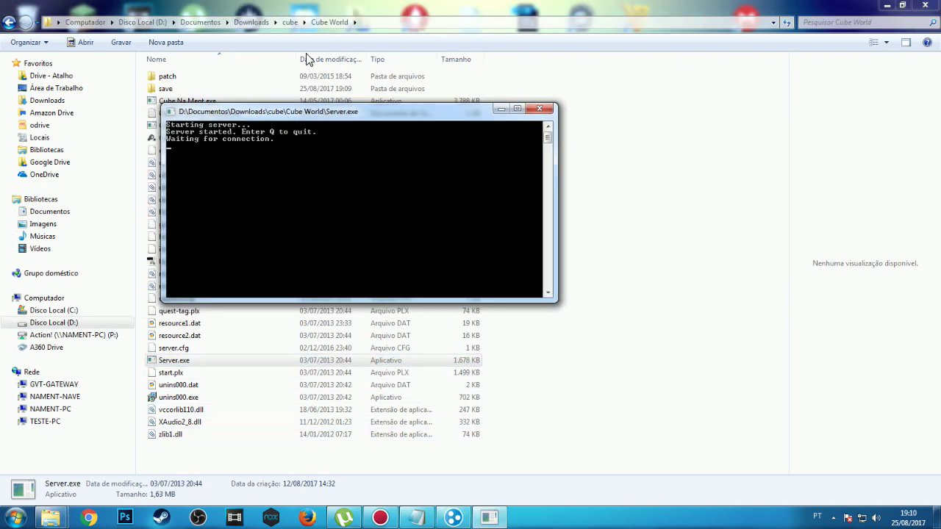
left_click_drag(286, 111, 160, 204)
Launch Cube.exe, start the game with the existing character and open the form for connecting to a server
left_click(169, 126)
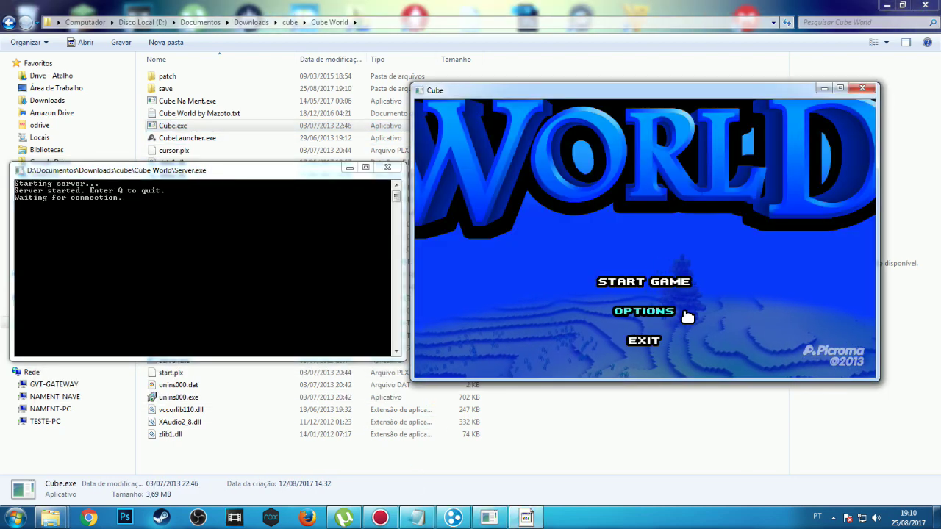
left_click(645, 281)
left_click(745, 203)
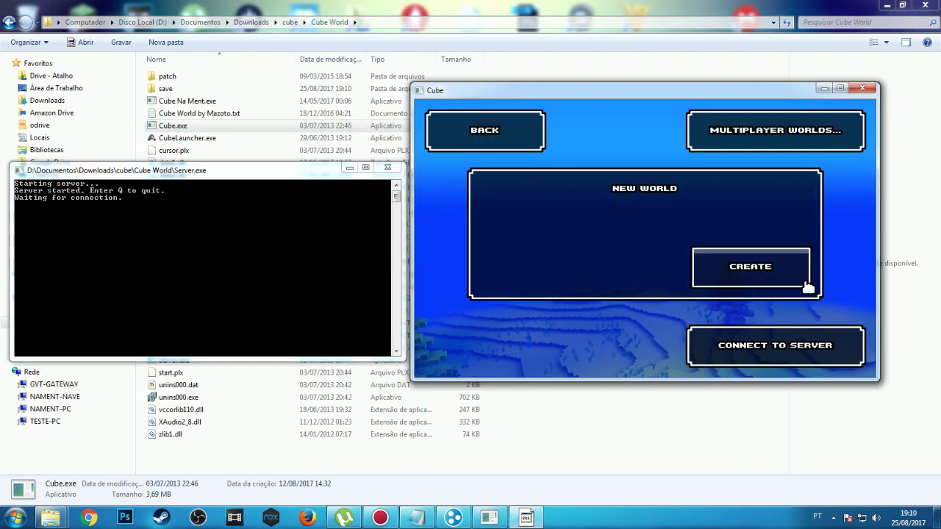
left_click(780, 346)
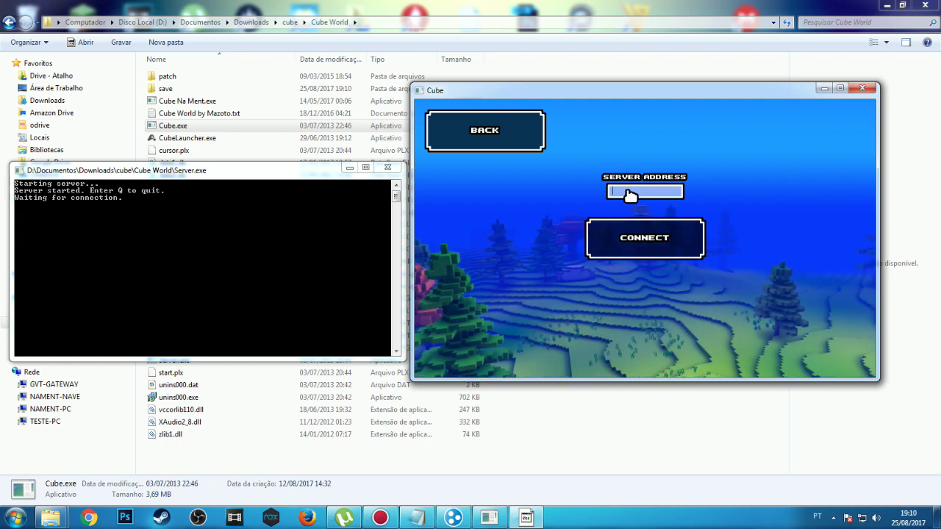
Enter 25.94.70.85 as the server address and connect to the server
type("25")
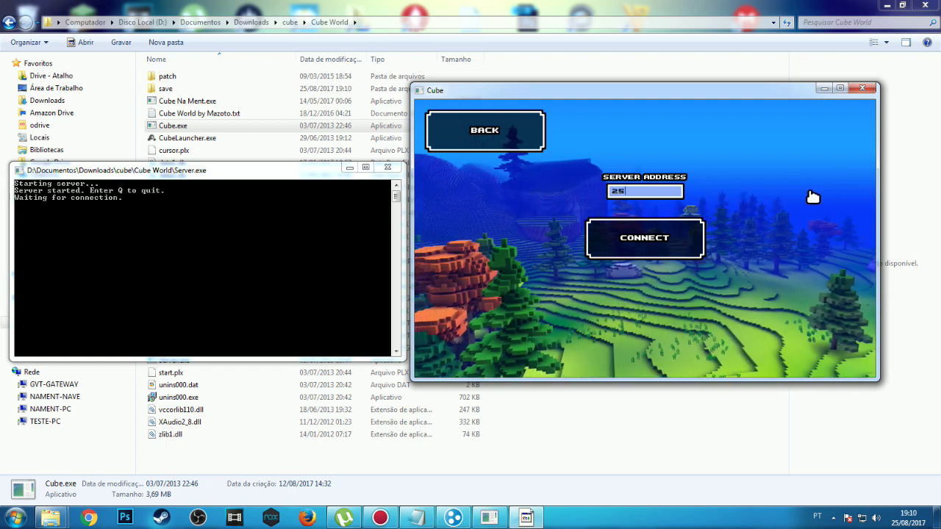
type(".9")
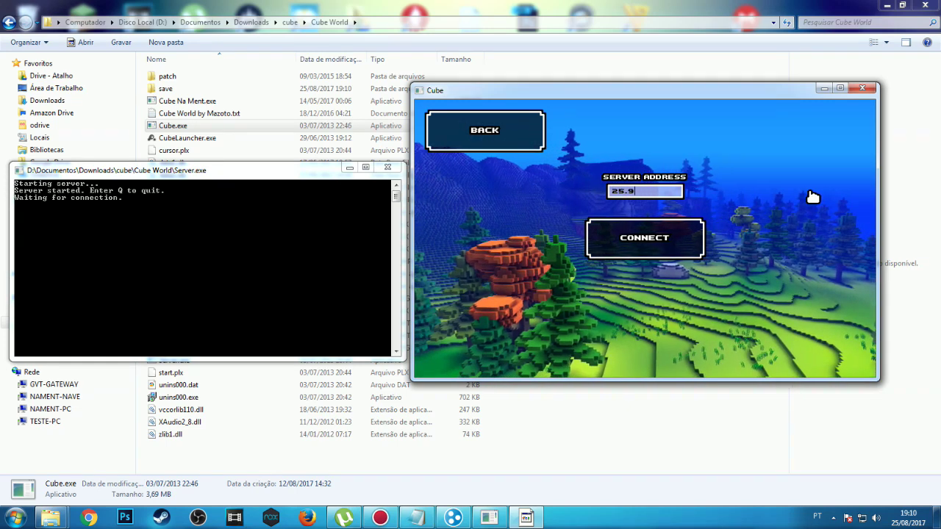
type("4.70.85")
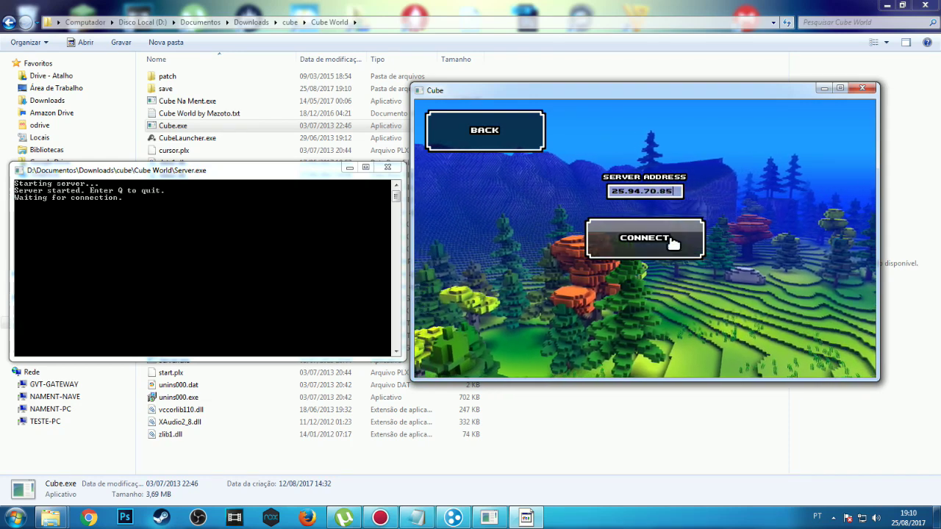
left_click(644, 238)
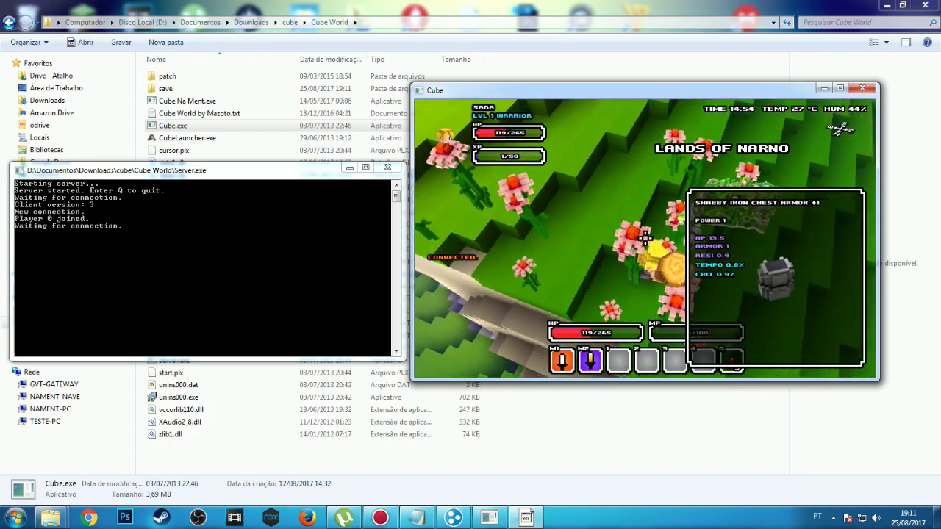
Try the character's movement and attack in the multiplayer world, and close both the game and the server console
key("w")
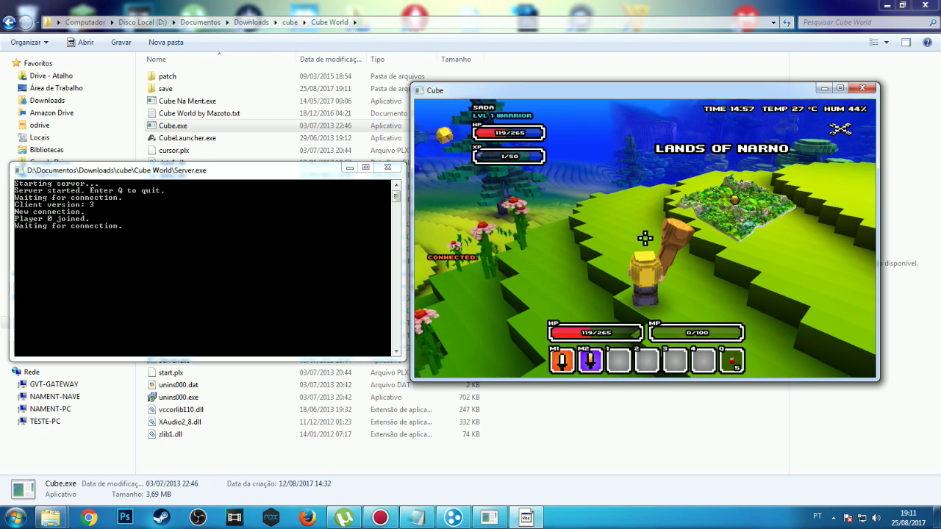
left_click(645, 237)
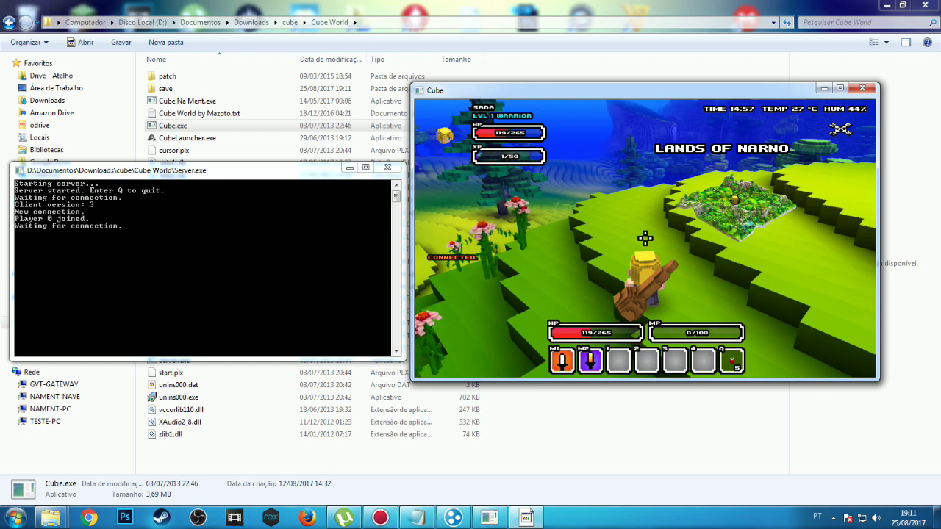
key("alt+F4")
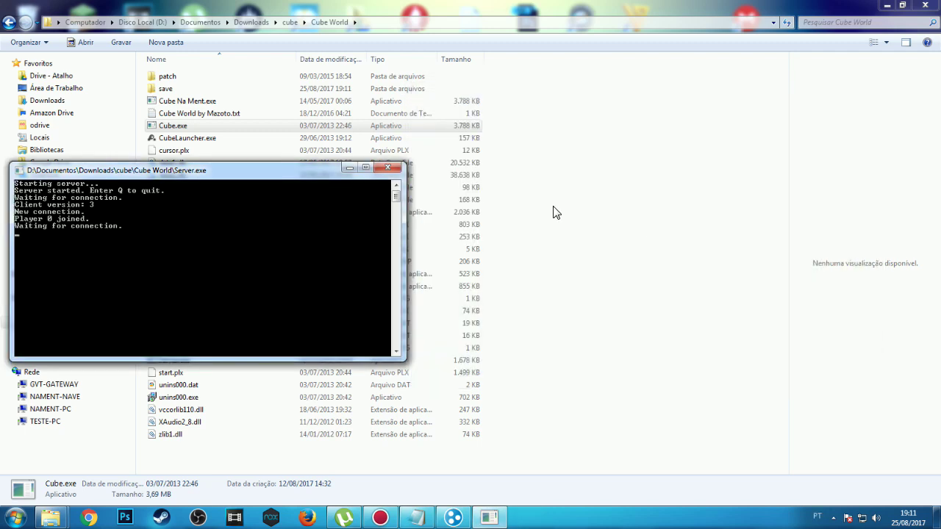
left_click(387, 167)
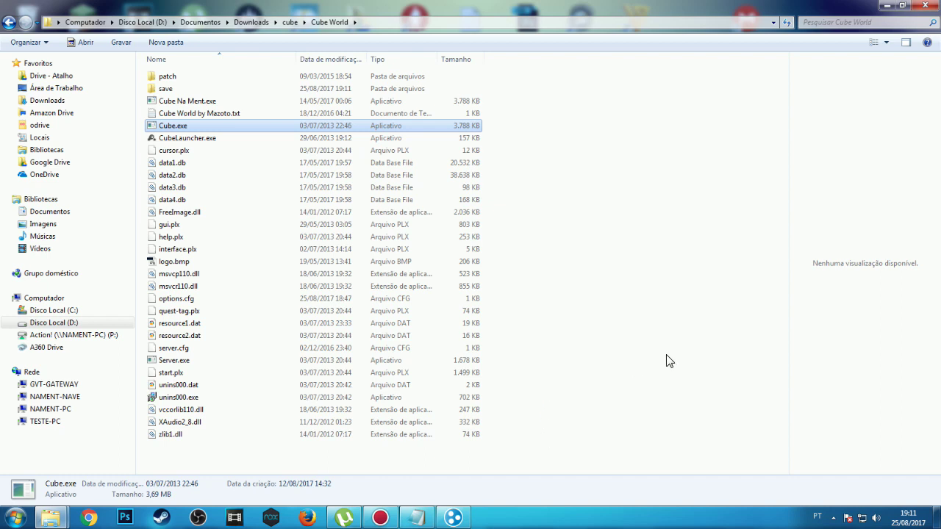
Start Server.exe again, reposition its console and bring the Cube World folder back to the front
left_click(158, 361)
double_click(158, 362)
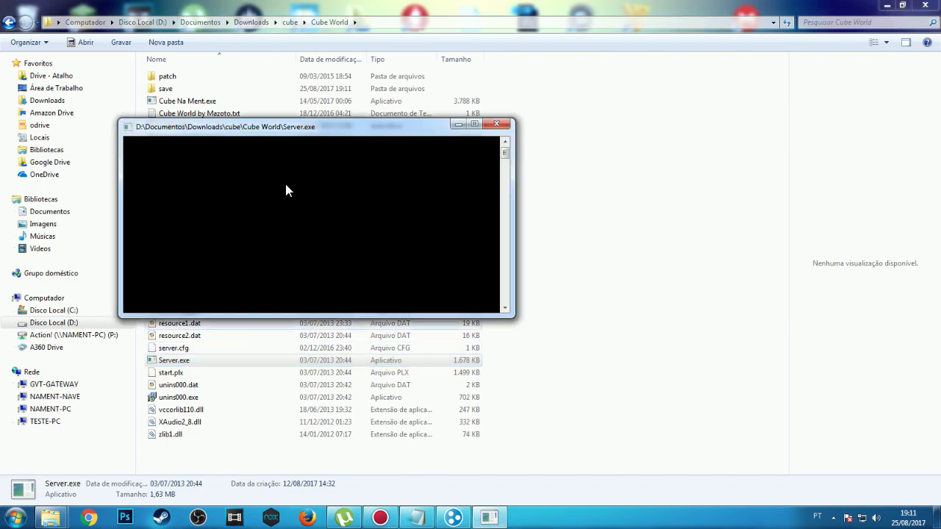
mouse_move(300, 131)
left_mouse_down()
mouse_move(308, 92)
mouse_move(251, 167)
mouse_move(259, 121)
left_mouse_up()
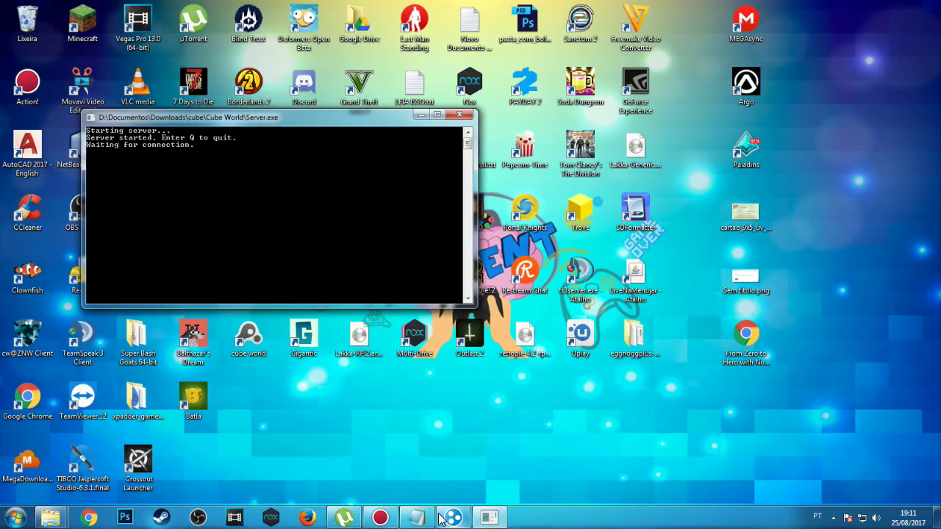
left_click(416, 517)
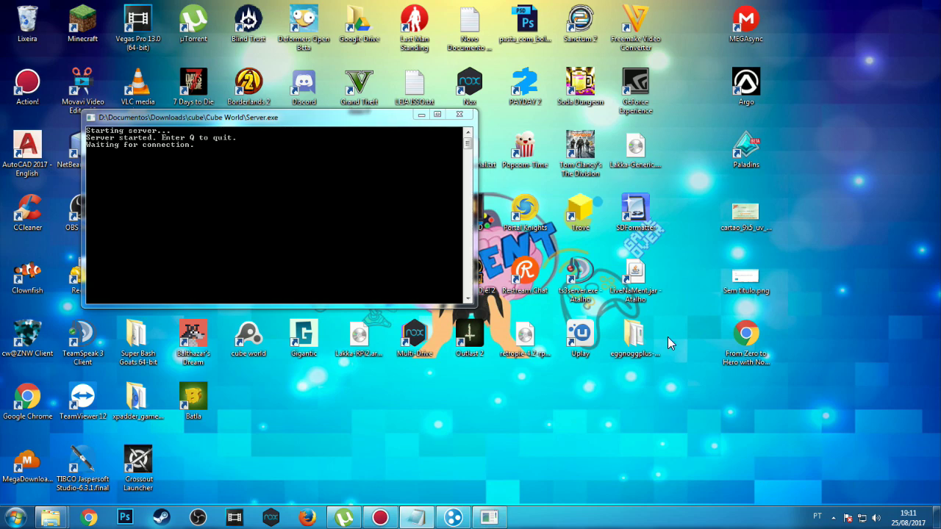
mouse_move(59, 521)
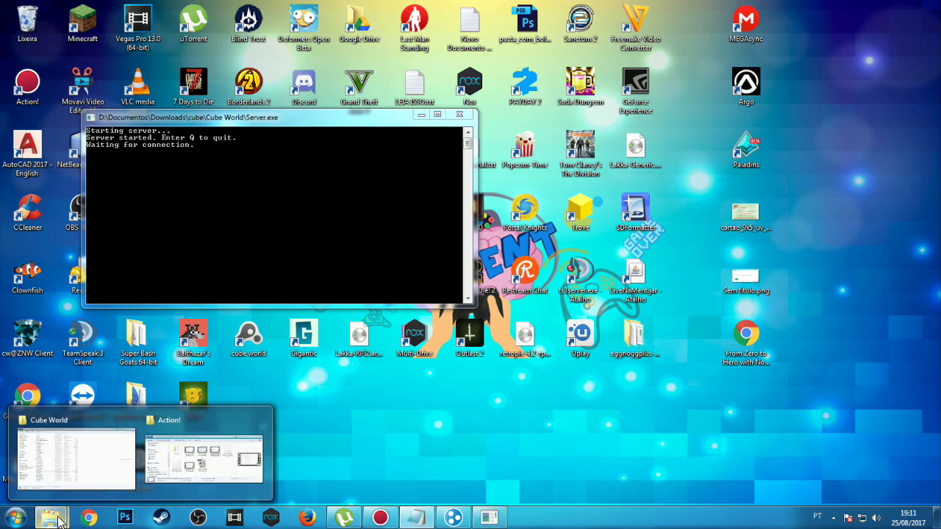
left_click(76, 459)
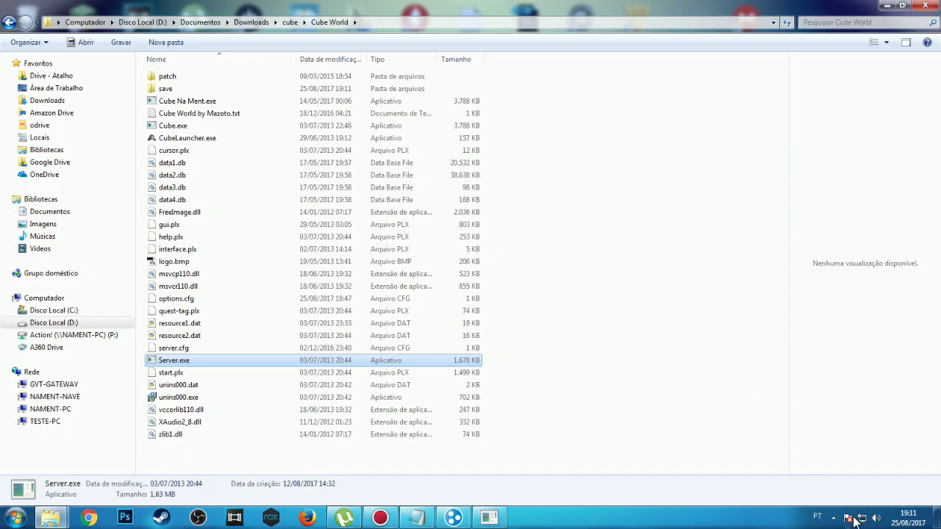
Open the Network and Sharing Center and examine the Conexão local connection details for the IPv4 address and default gateway
right_click(861, 519)
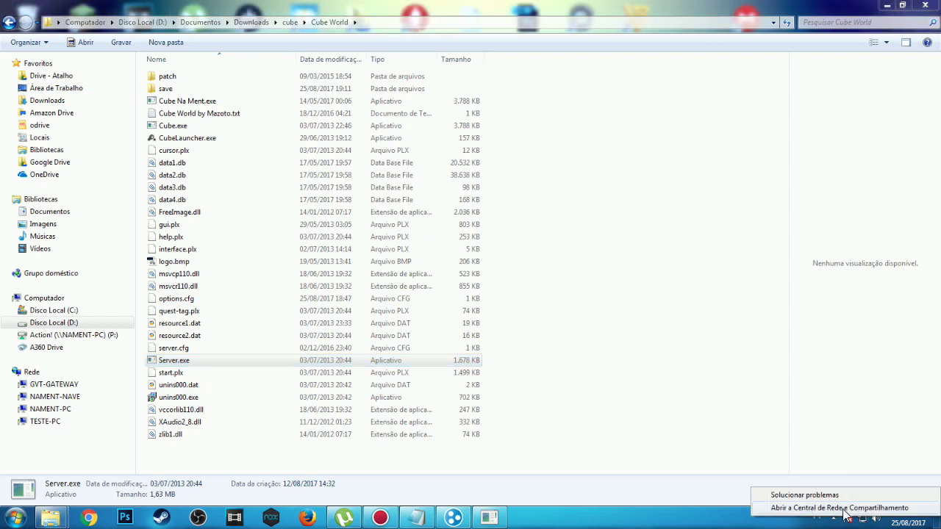
left_click(827, 508)
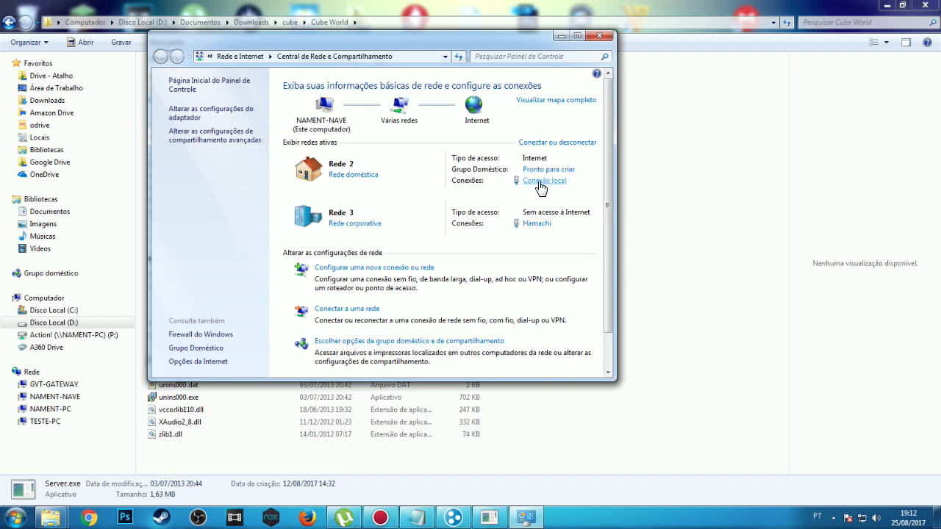
left_click(539, 185)
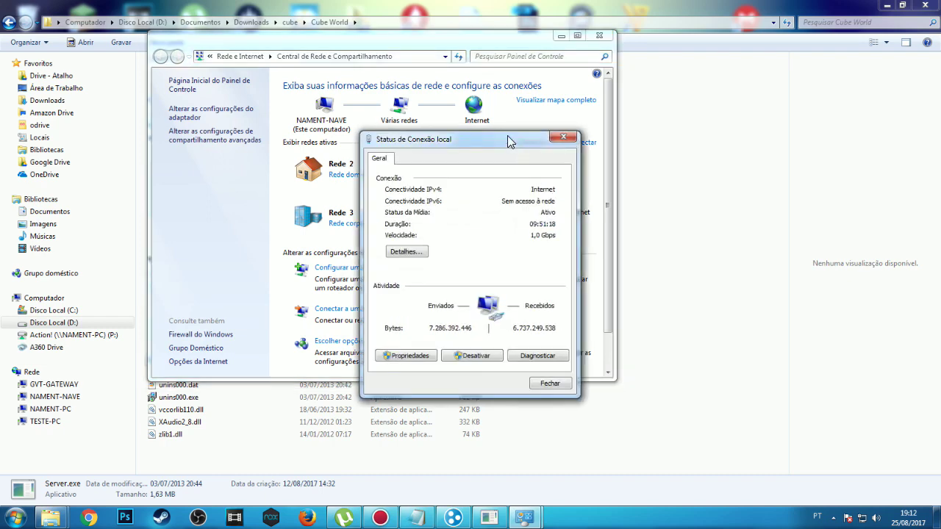
left_click(401, 252)
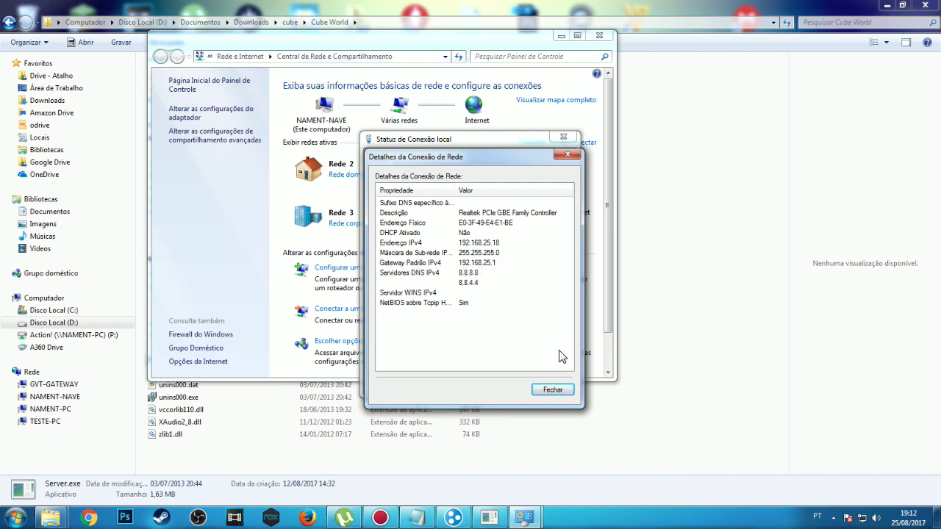
left_click(553, 390)
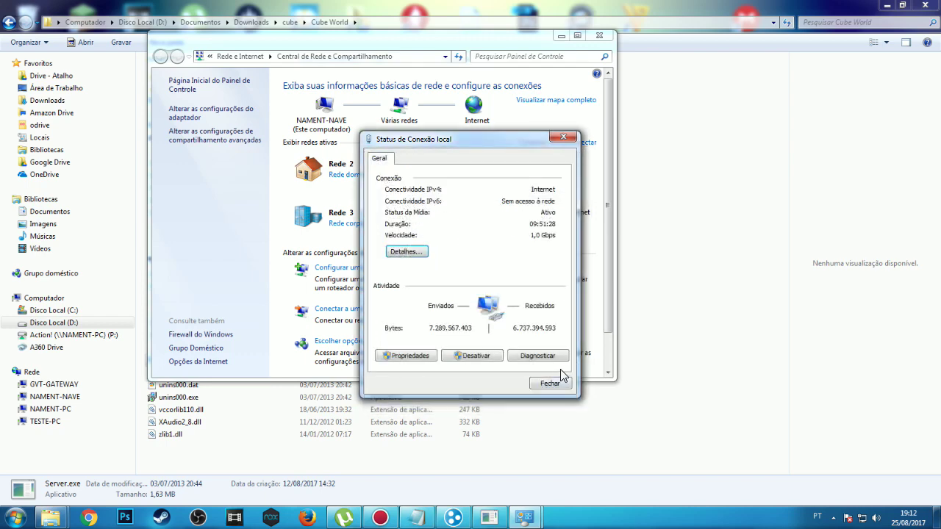
left_click(553, 383)
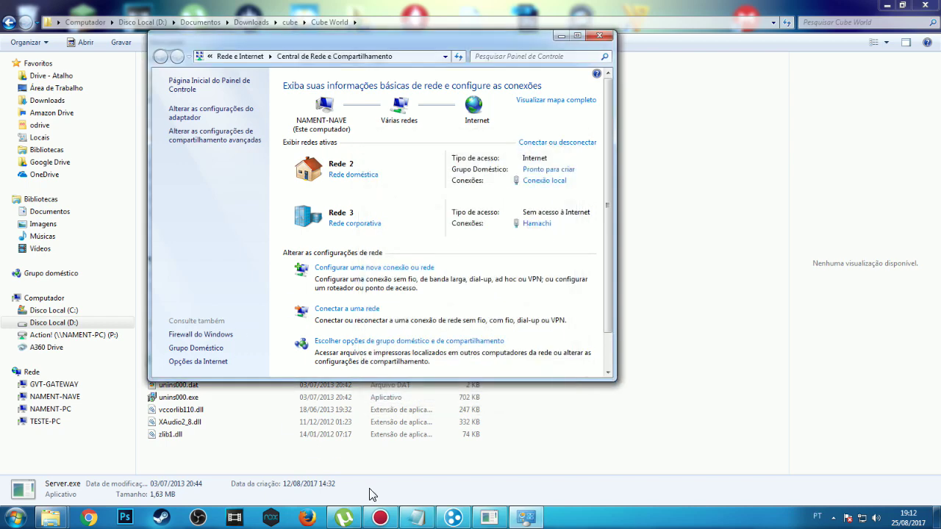
Switch to Chrome and open the router's configuration page at 192.168.25.1
left_click(88, 517)
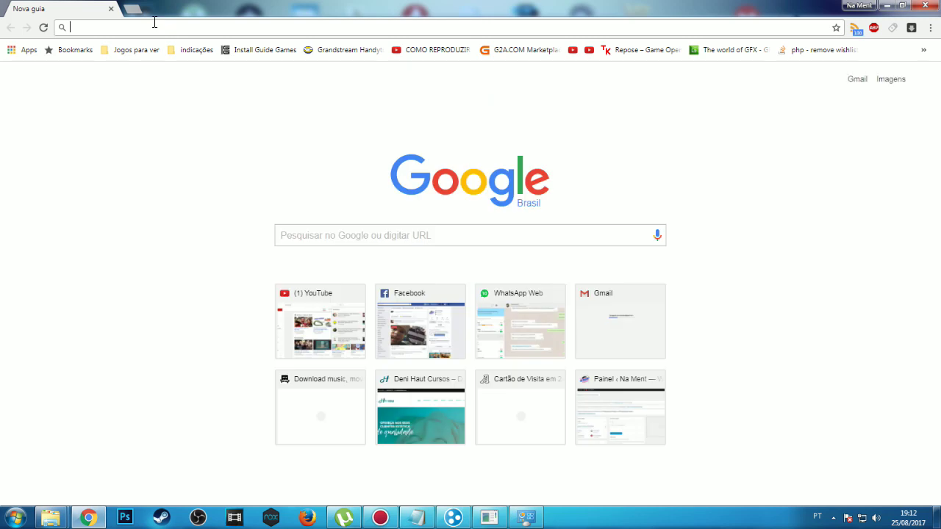
type("192.168")
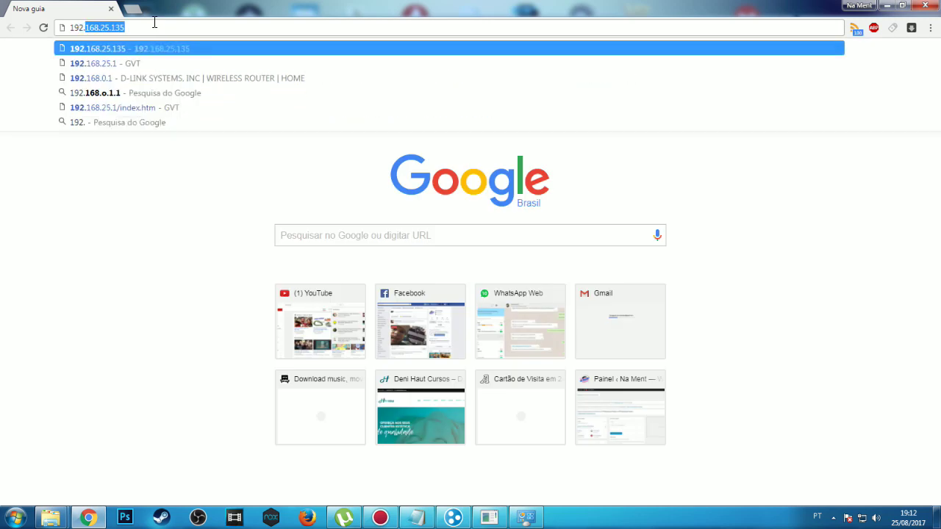
type(".285.")
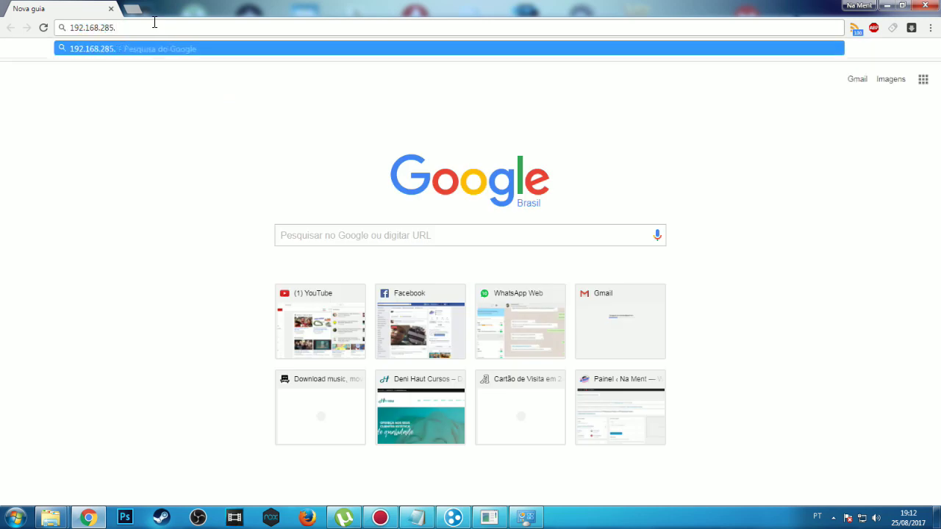
key("BackSpace")
key("BackSpace")
key("BackSpace")
type("5.")
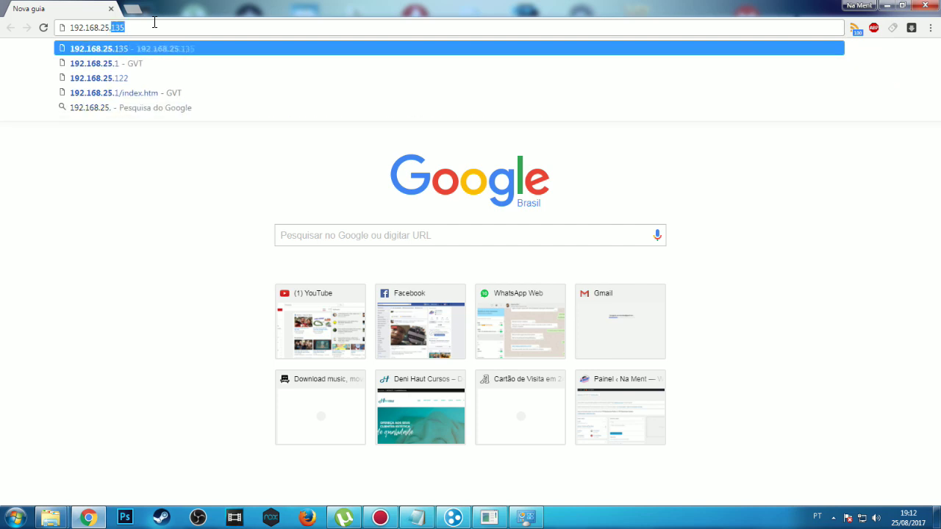
type("1")
key("Return")
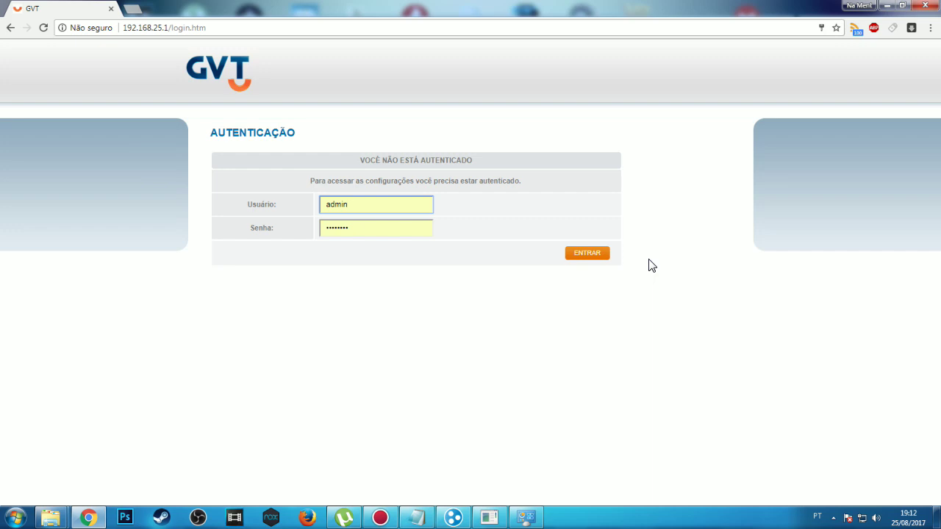
Log in to the router with the prefilled credentials and view the NAT port redirection and firewall settings
left_click(587, 256)
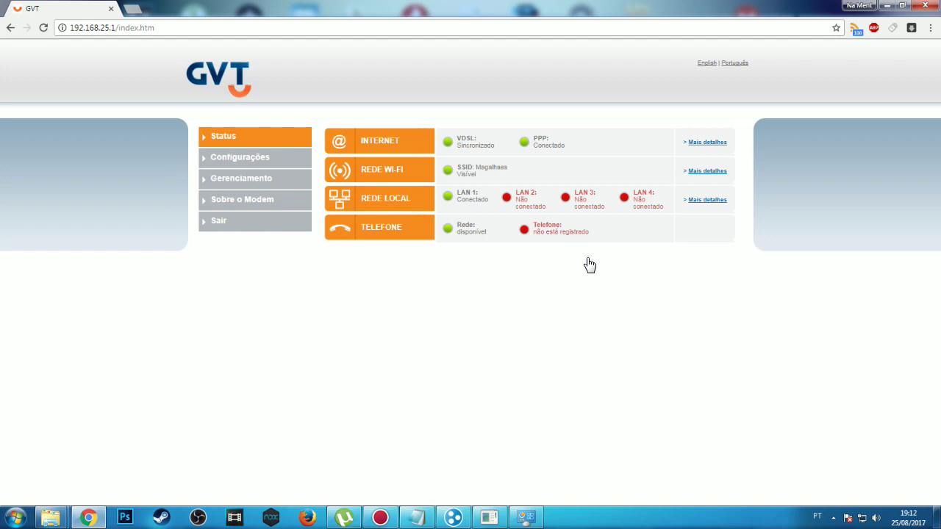
left_click(247, 159)
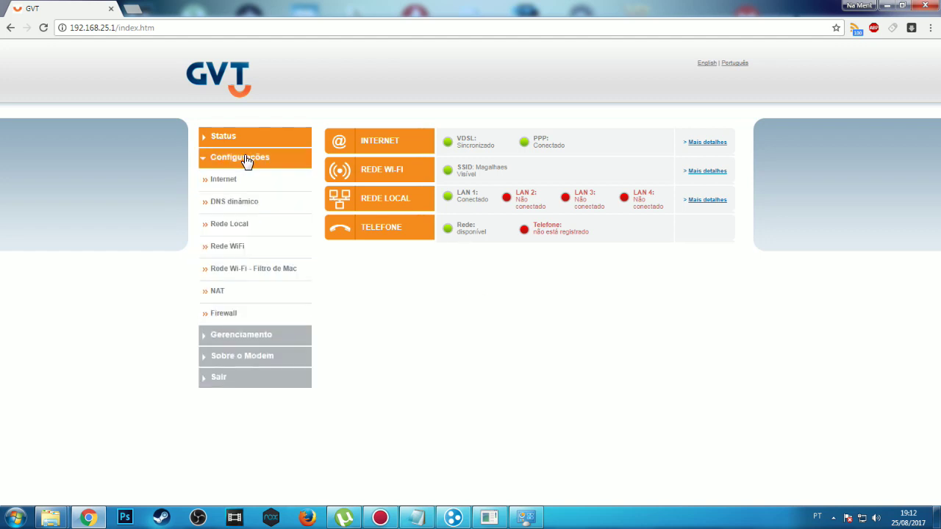
left_click(218, 296)
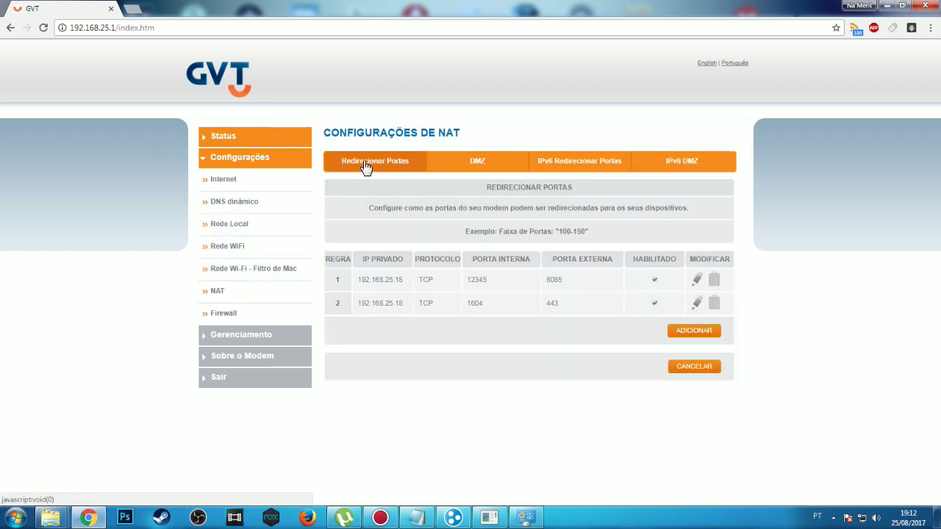
left_click(230, 319)
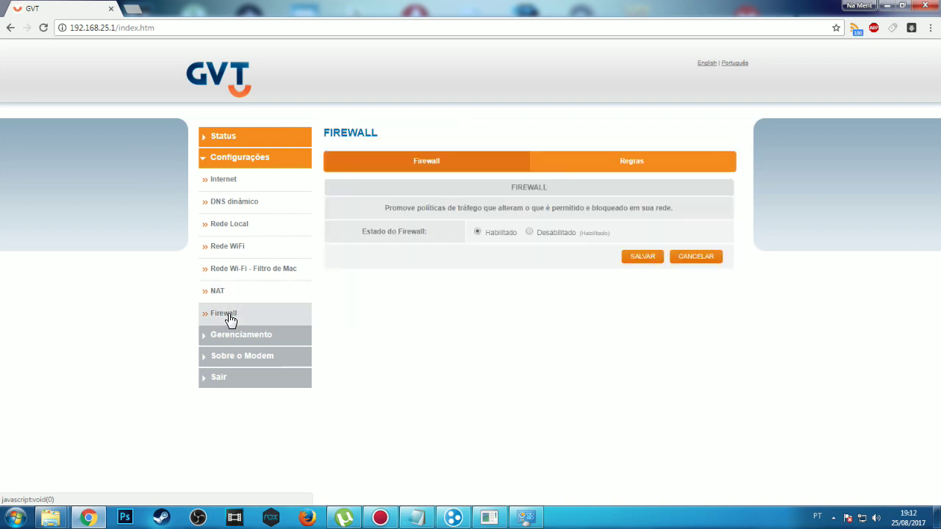
Start a new NAT port redirection rule and enter 192.168.25.18 as its private IP
left_click(221, 294)
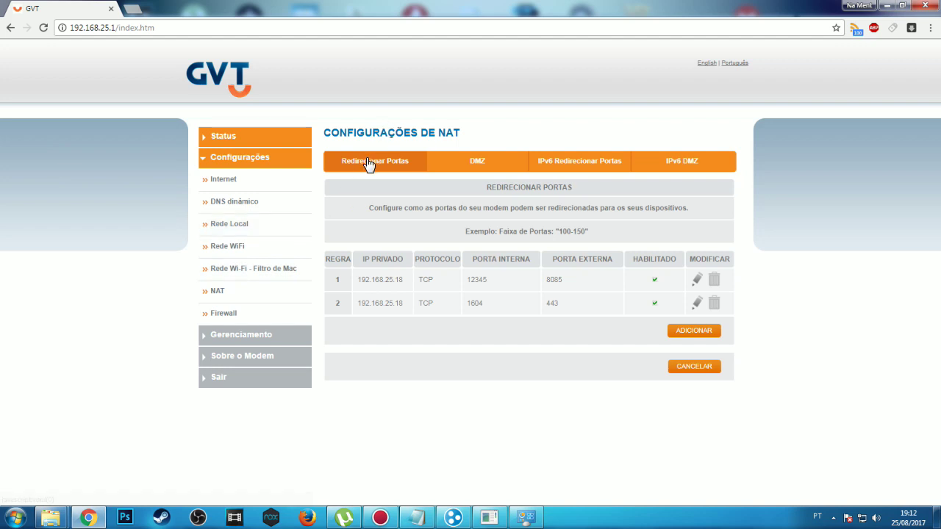
left_click(688, 334)
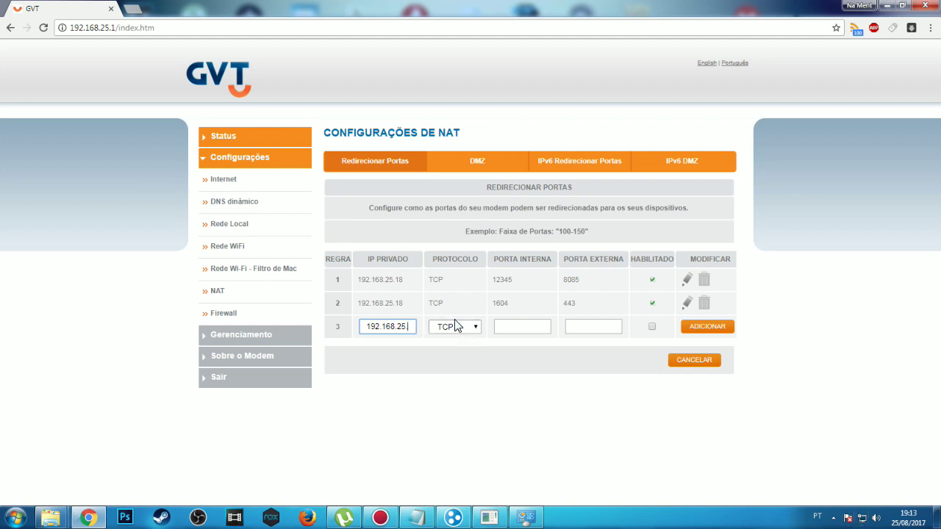
type("18")
Check the computer's IPv4 address in the Conexão local connection details, and close both connection windows
left_click(529, 518)
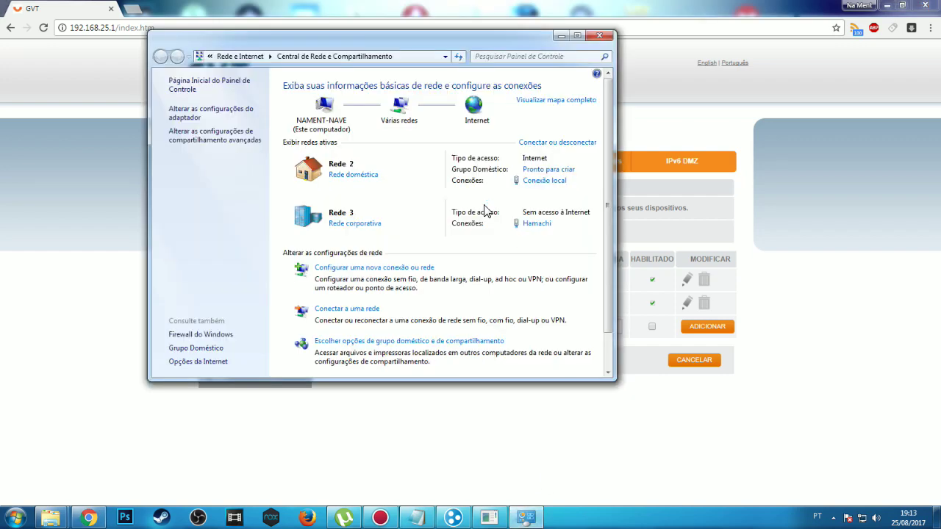
left_click(537, 182)
left_click(406, 251)
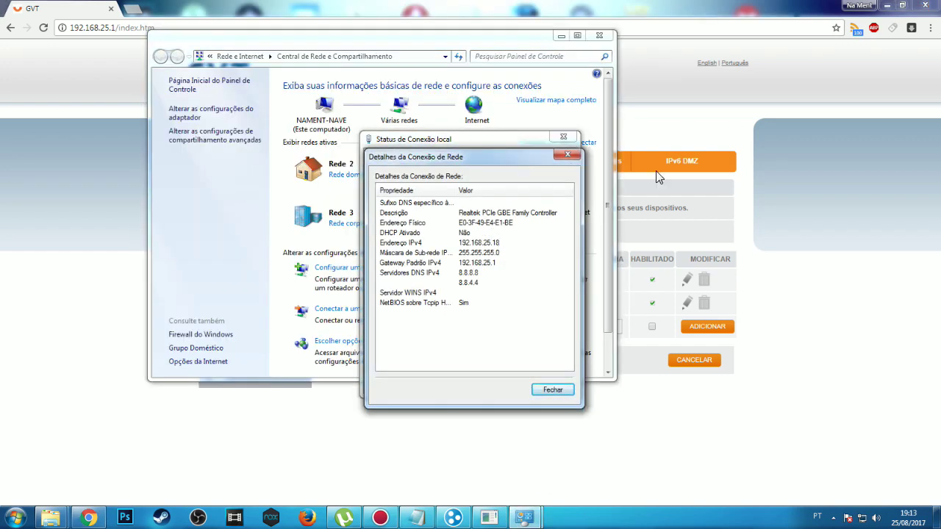
left_click(568, 153)
left_click(564, 136)
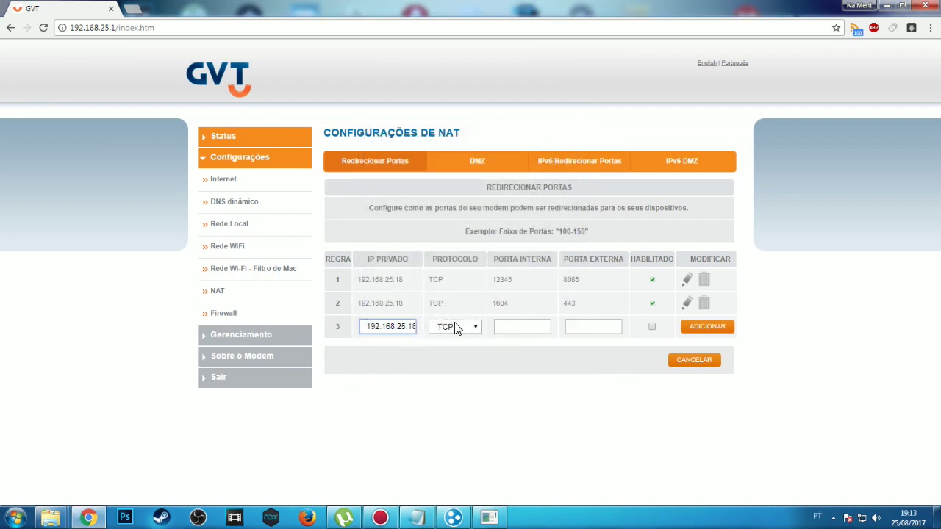
Set the new rule's protocol to TCP, enter 12345 as both internal and external port, and enable it
left_click(456, 327)
left_click(447, 340)
left_click(510, 326)
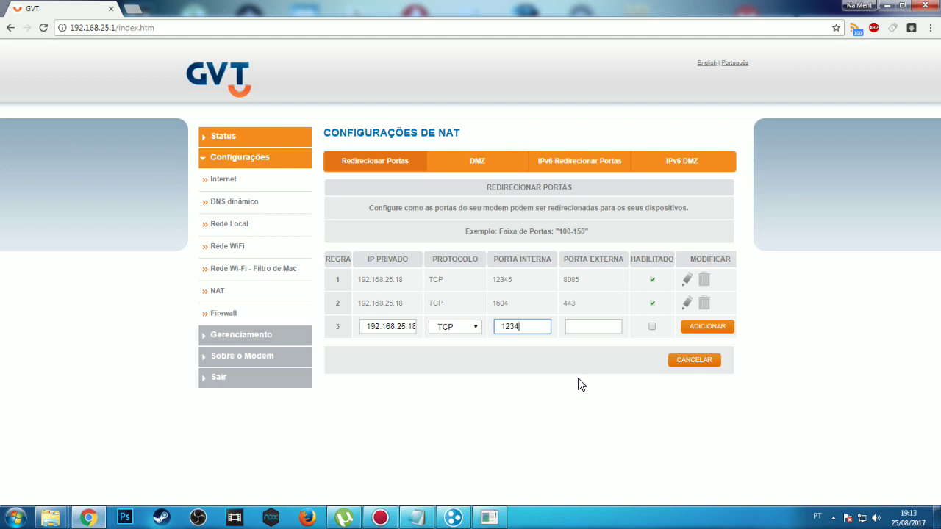
left_click(587, 328)
left_click(652, 328)
double_click(541, 328)
left_click(598, 327)
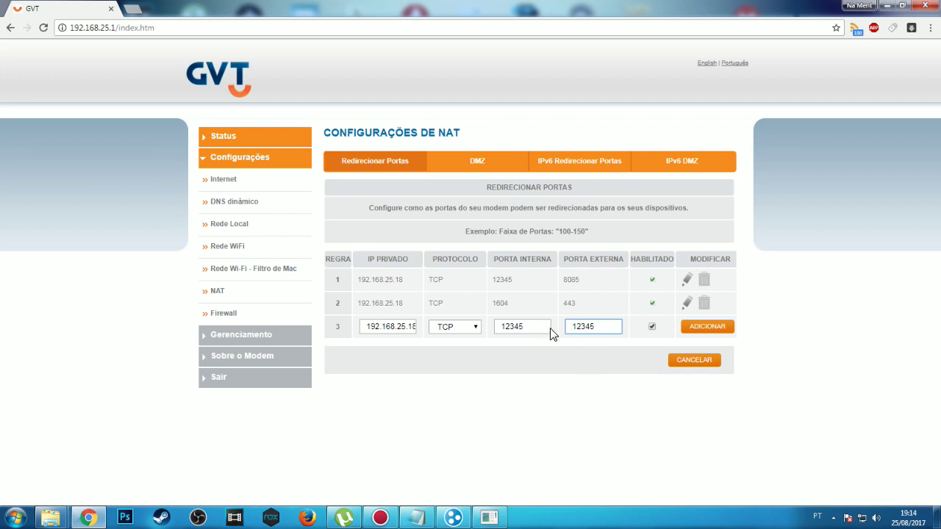
Set the new rule's external port to 8085
double_click(590, 330)
left_click(536, 328)
key("Tab")
type("80")
Search the web for "port scan" in a new browser tab and open the T1 Shopper Port Scanner
left_click(134, 10)
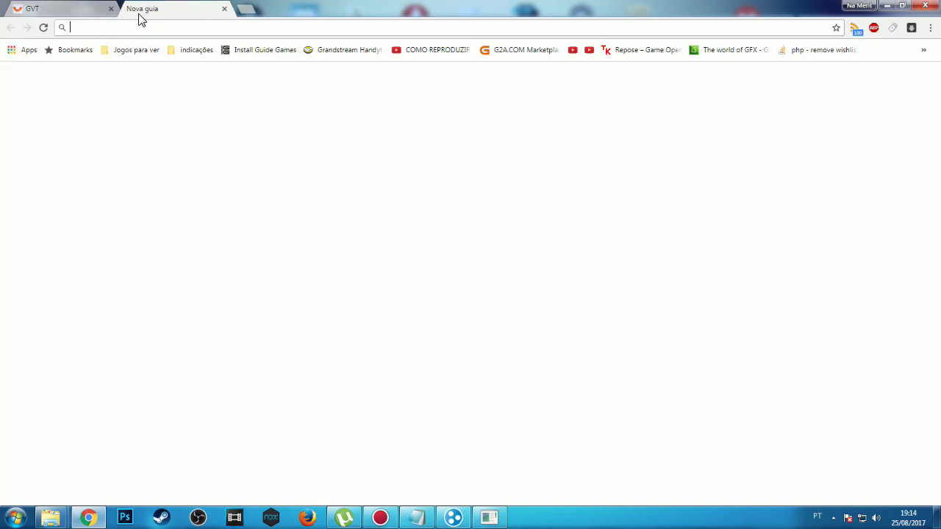
type("port")
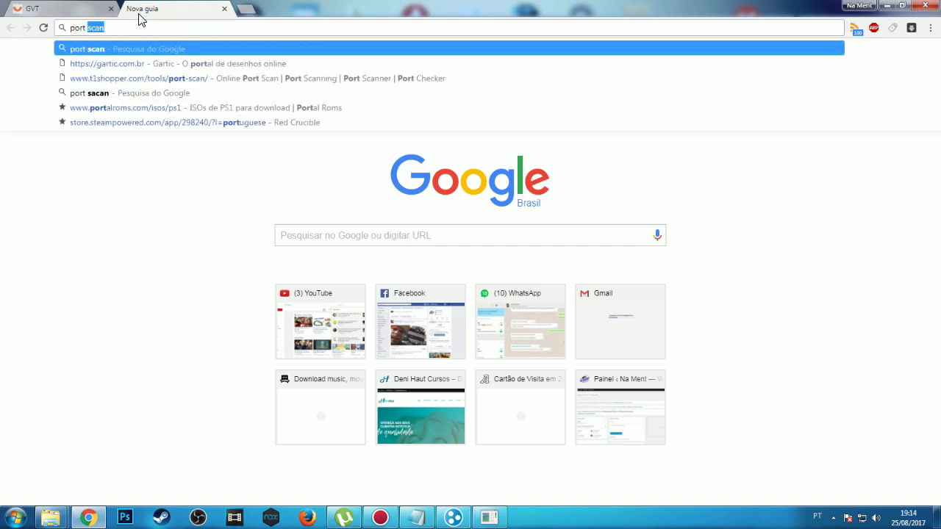
type(" s")
key("Return")
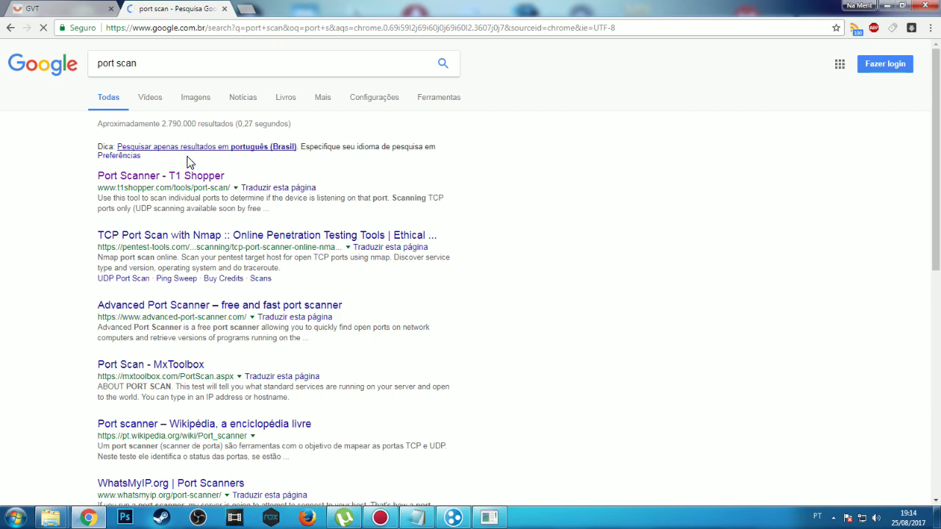
left_click(176, 180)
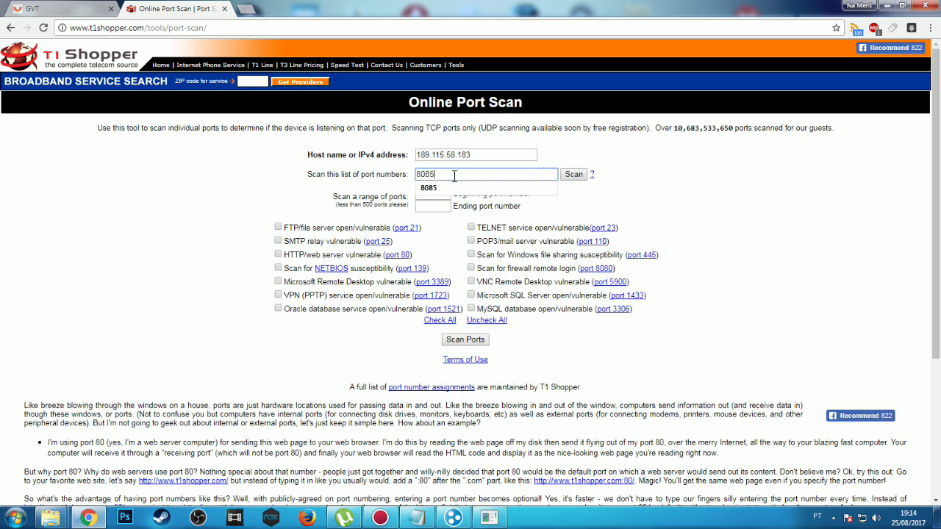
Scan port 8085 on the public IP address and examine the response line
left_click(500, 187)
left_click(573, 174)
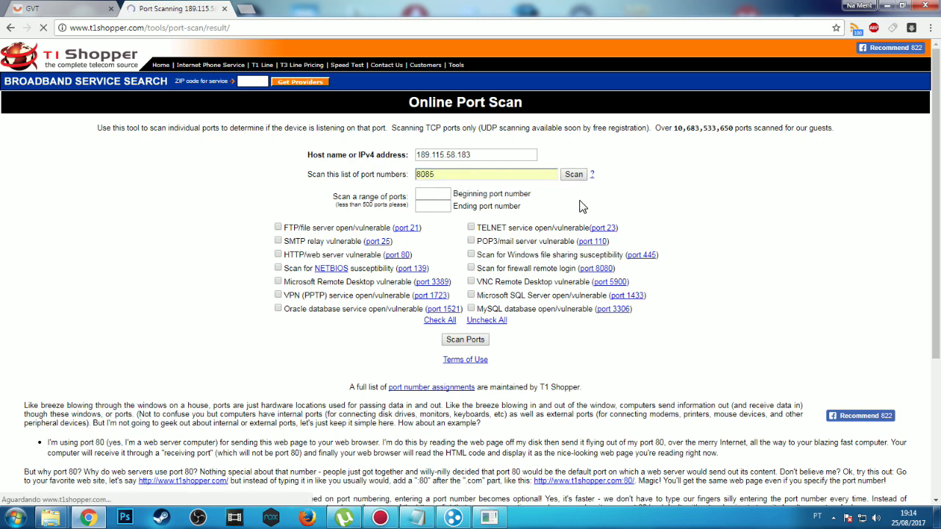
left_click_drag(145, 171, 279, 172)
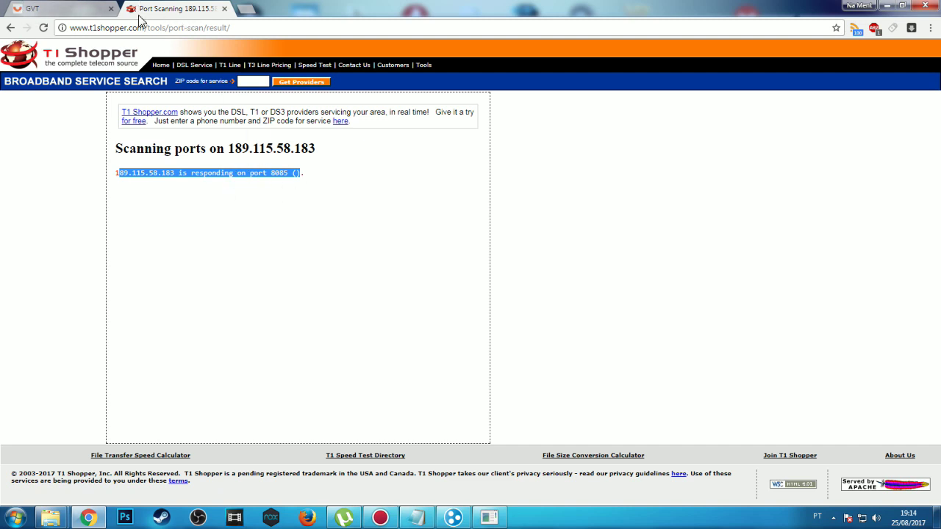
left_click(268, 176)
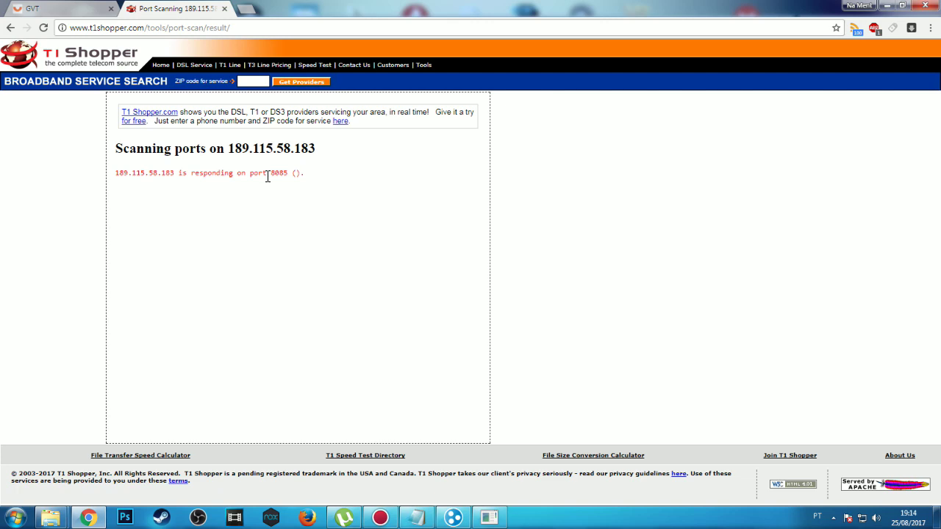
Return to the router page, switch to the Cube World folder, and compare Cube Na Ment.exe with Cube.exe
left_click(68, 8)
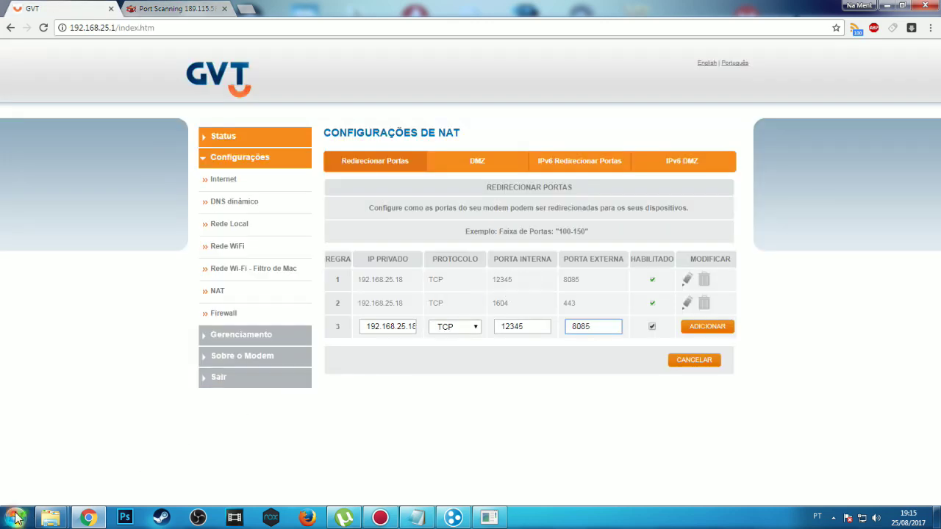
mouse_move(48, 518)
left_click(124, 466)
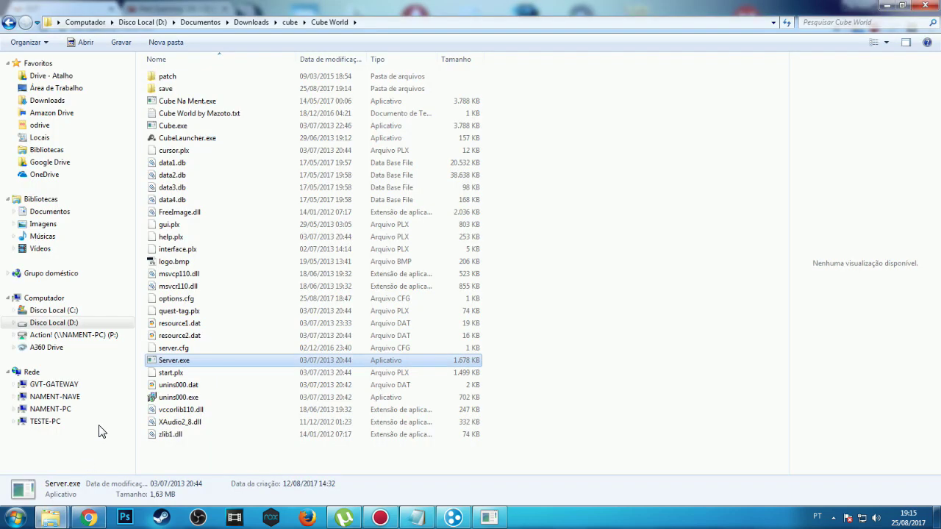
left_click(193, 100)
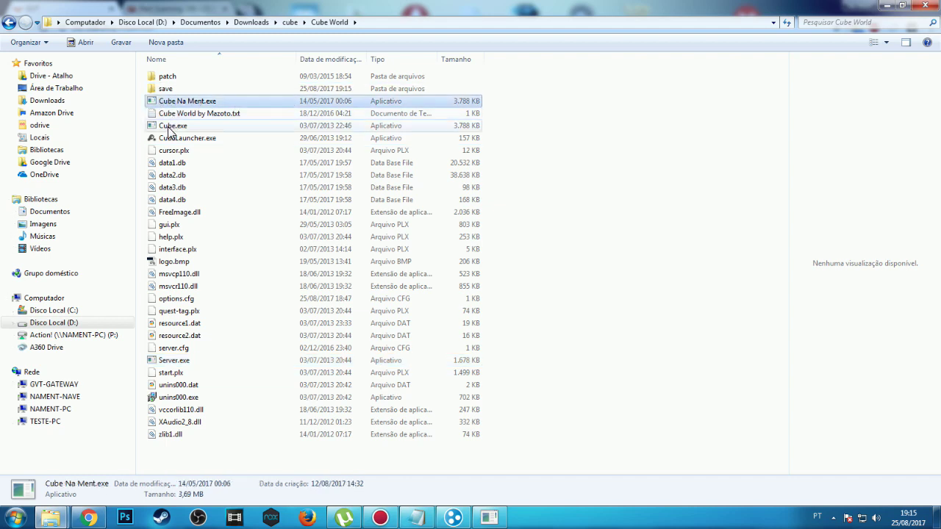
left_click(170, 125)
left_click(172, 105)
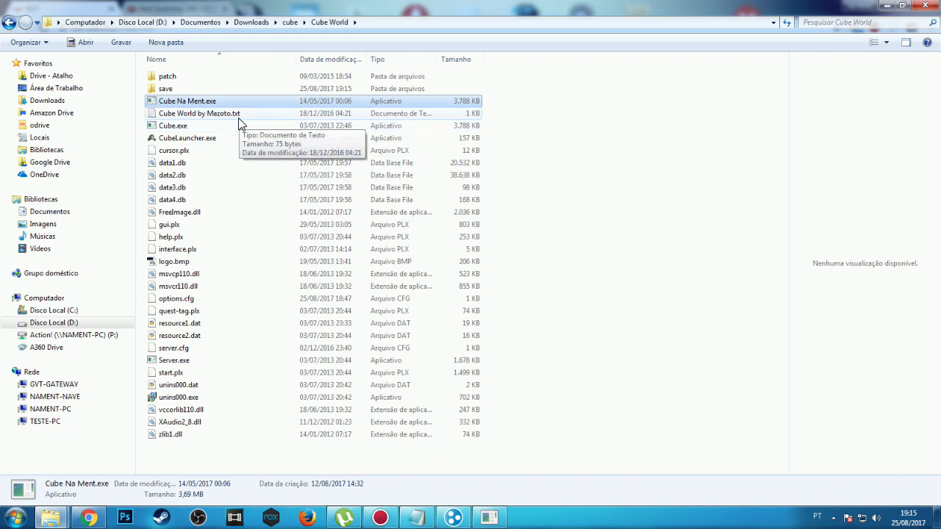
left_click(179, 129)
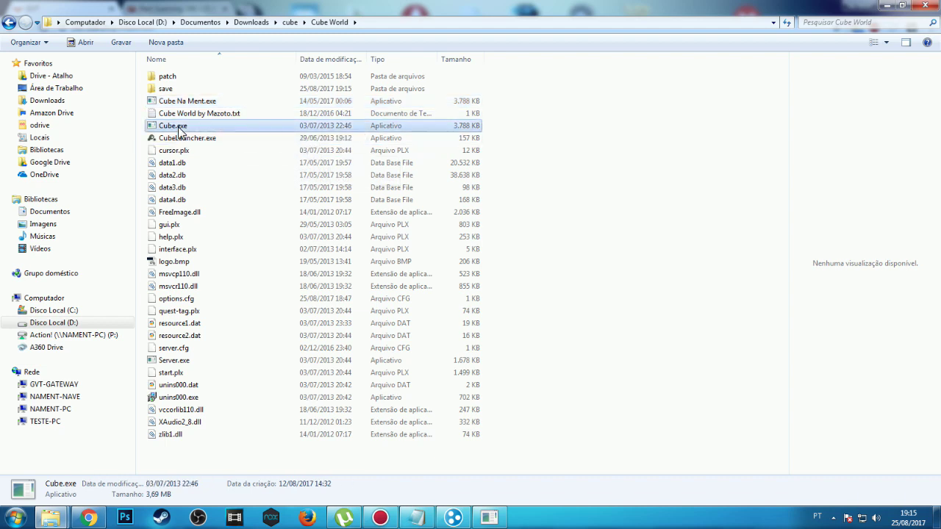
left_click(185, 101)
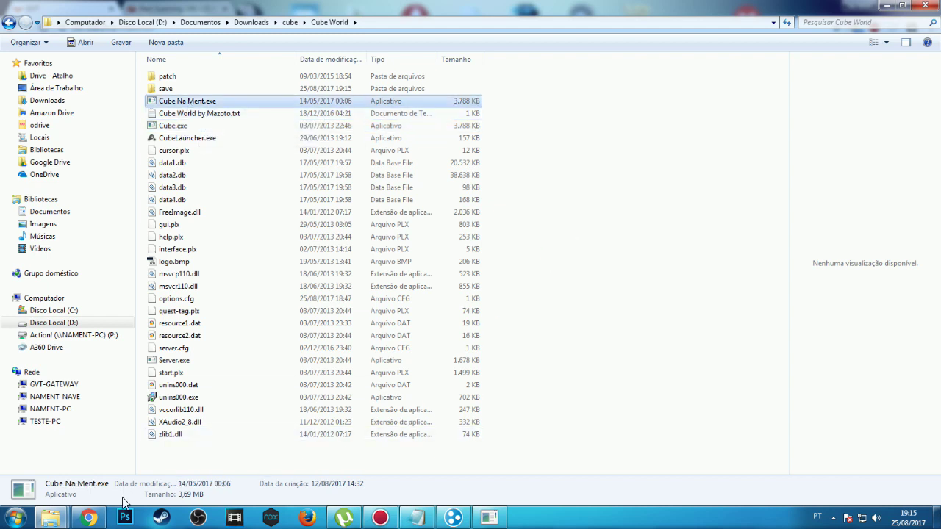
Open meuip.com.br in a new Chrome tab and examine the public IP address it reports
left_click(85, 519)
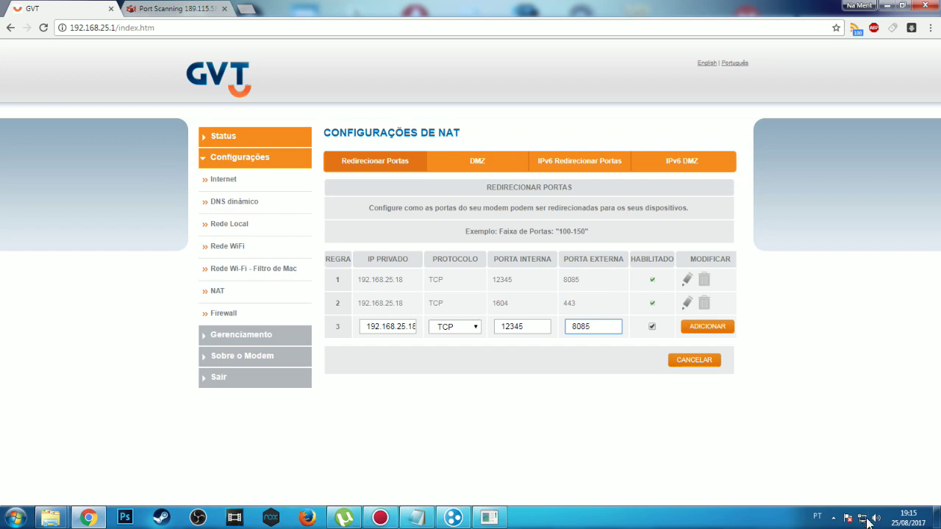
left_click(247, 8)
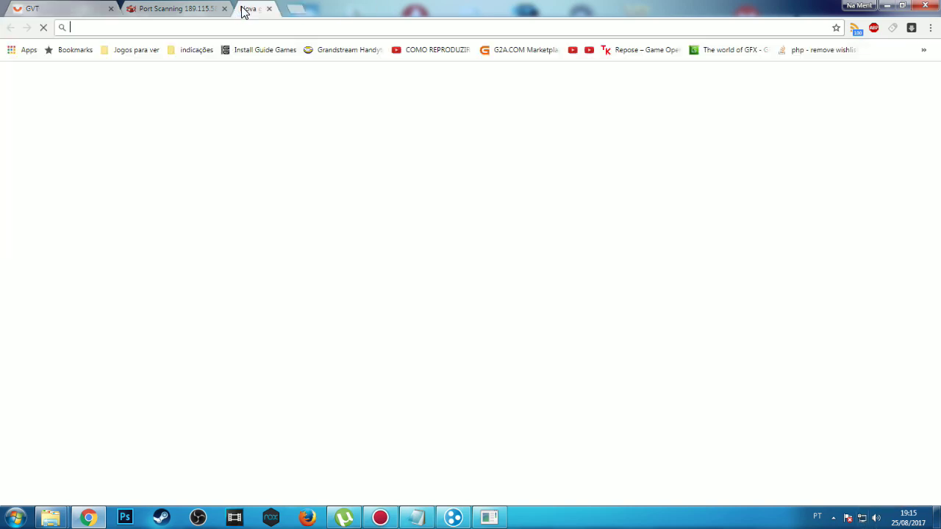
type("meuip.com.br")
key("Return")
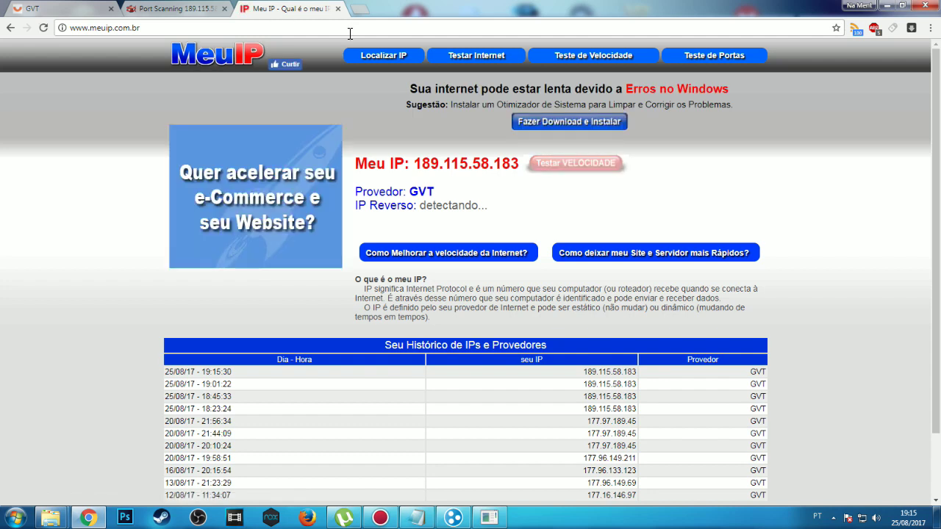
left_click_drag(414, 165, 519, 164)
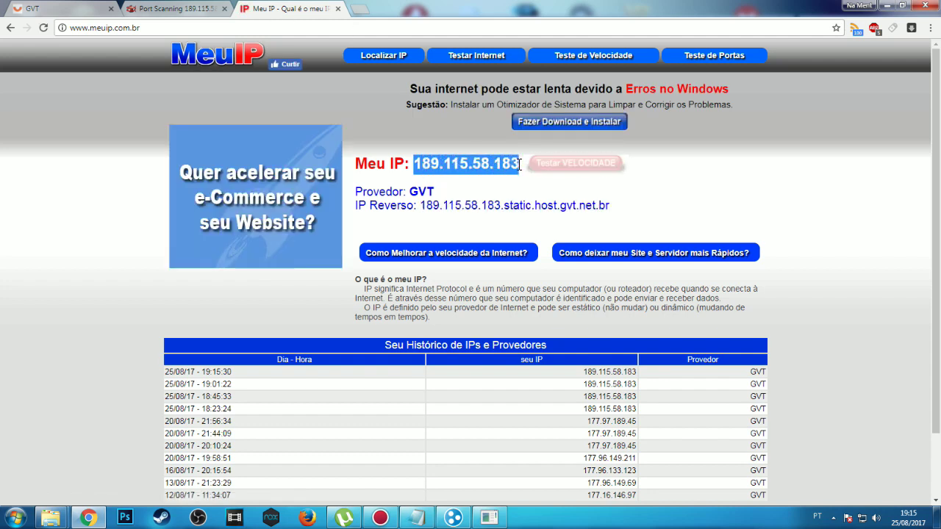
left_click_drag(414, 165, 512, 165)
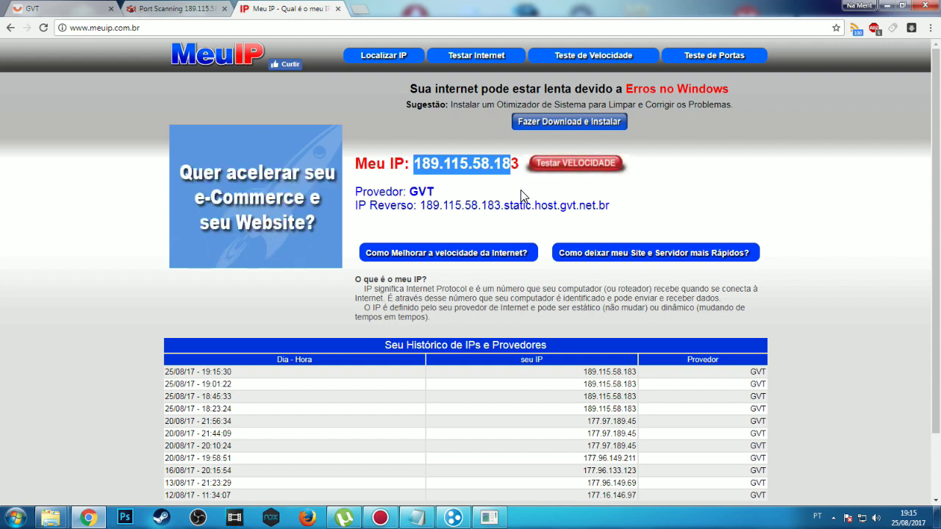
left_click(519, 196)
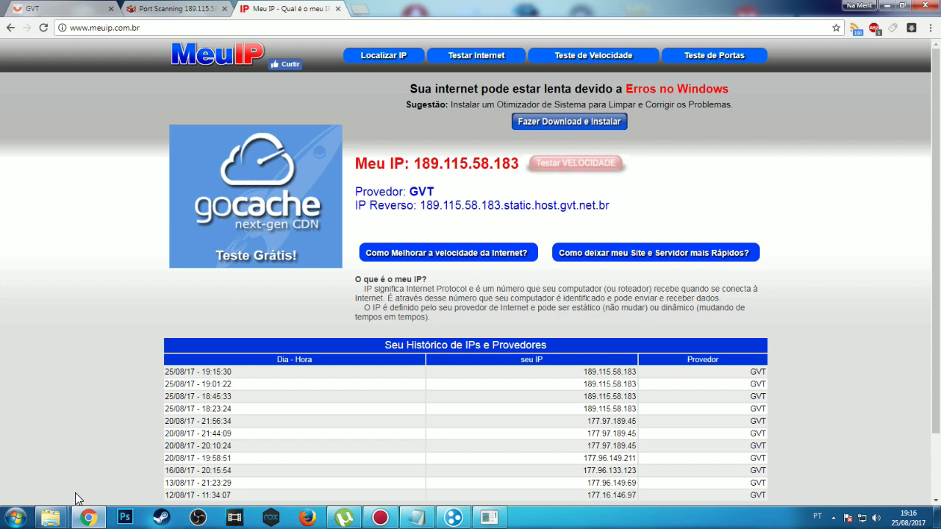
Launch Cube.exe from the Cube World folder, start the game with a character, and open the server connection screen
mouse_move(50, 517)
left_click(52, 449)
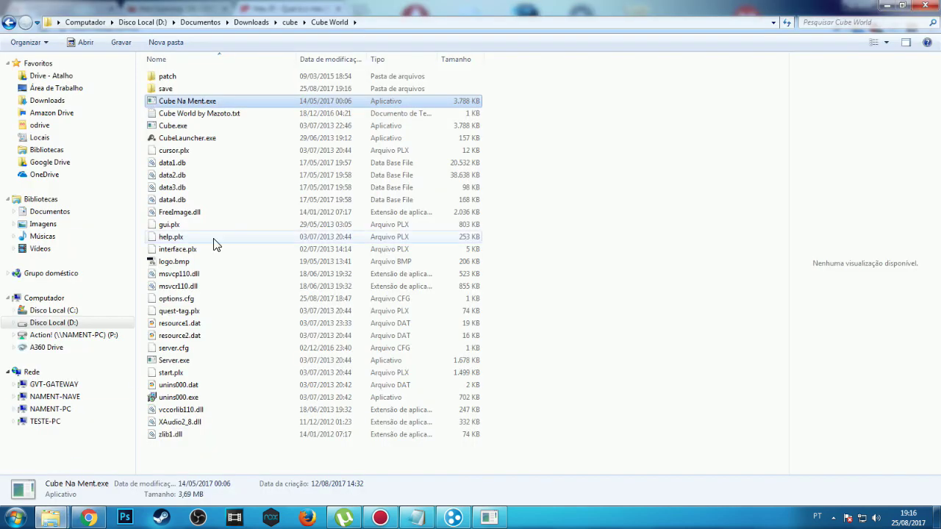
double_click(171, 126)
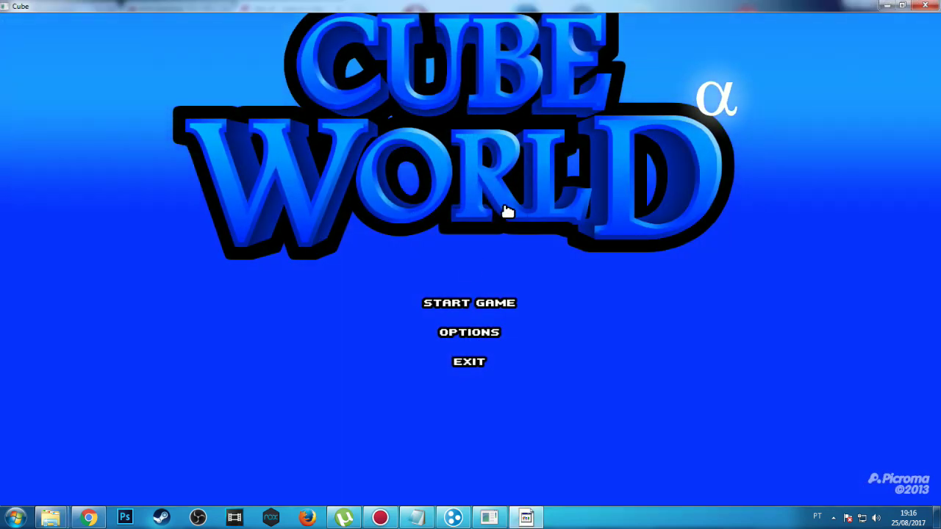
left_click(492, 314)
left_click(567, 223)
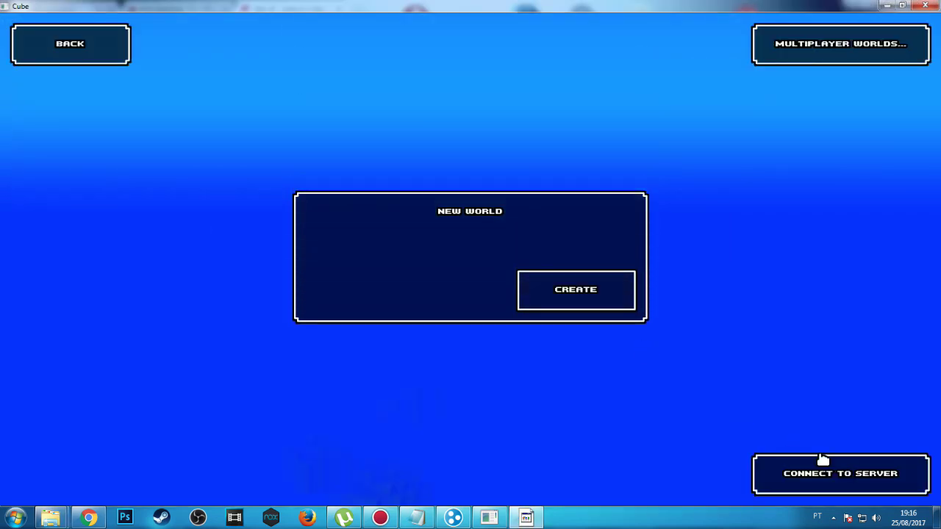
left_click(840, 474)
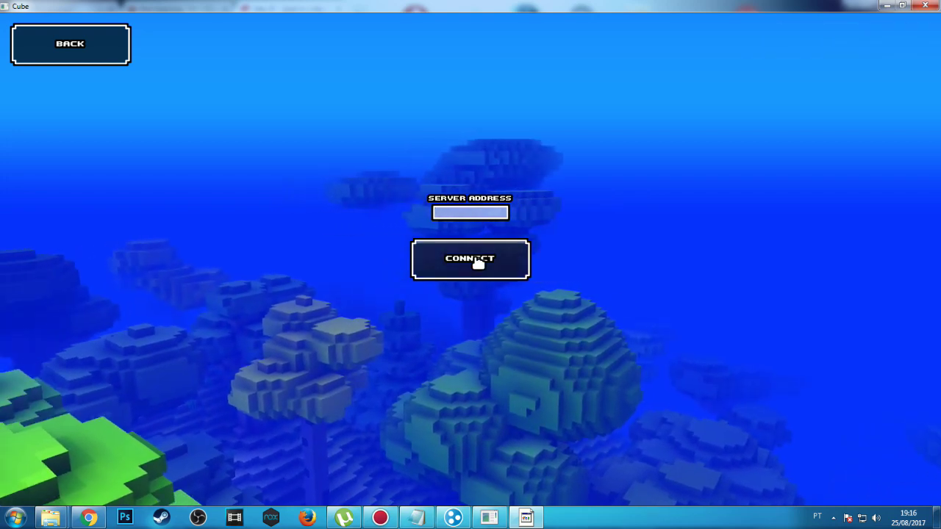
Go back to the world selection and open the creation form for a new world
left_click(66, 44)
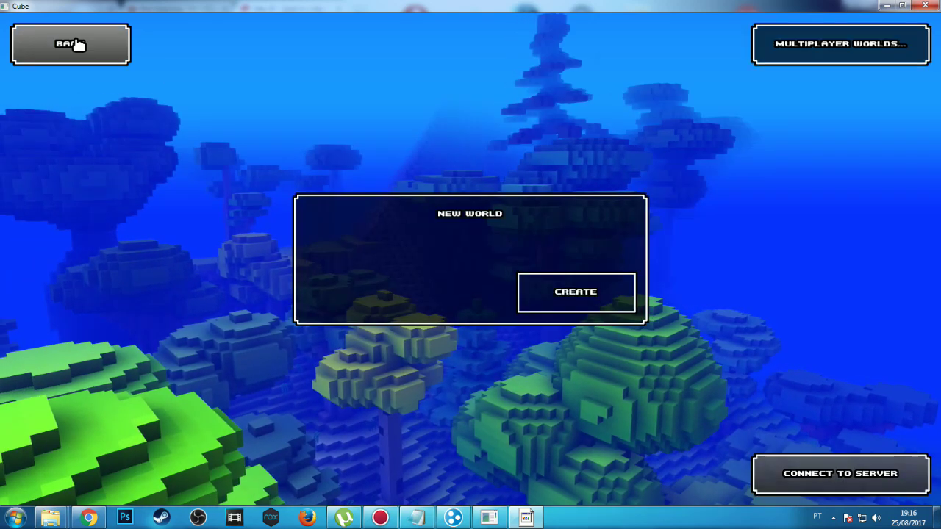
left_click(574, 288)
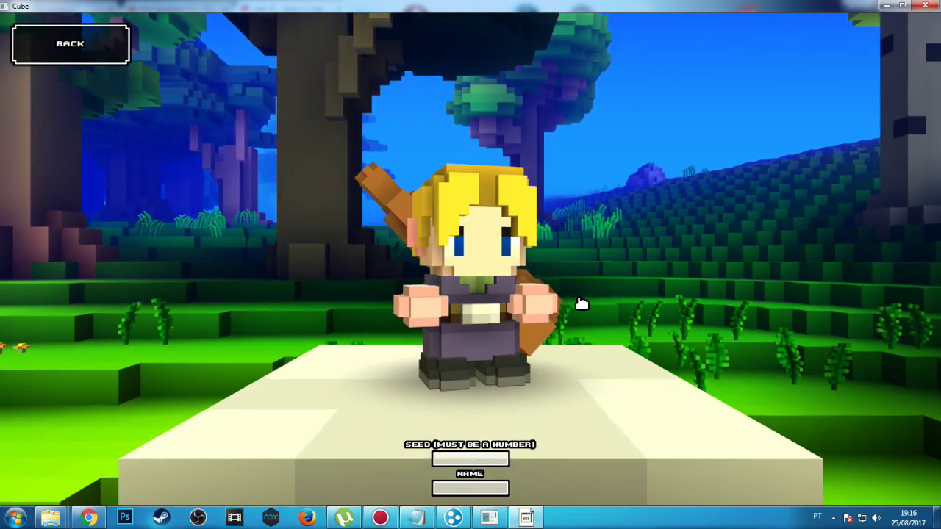